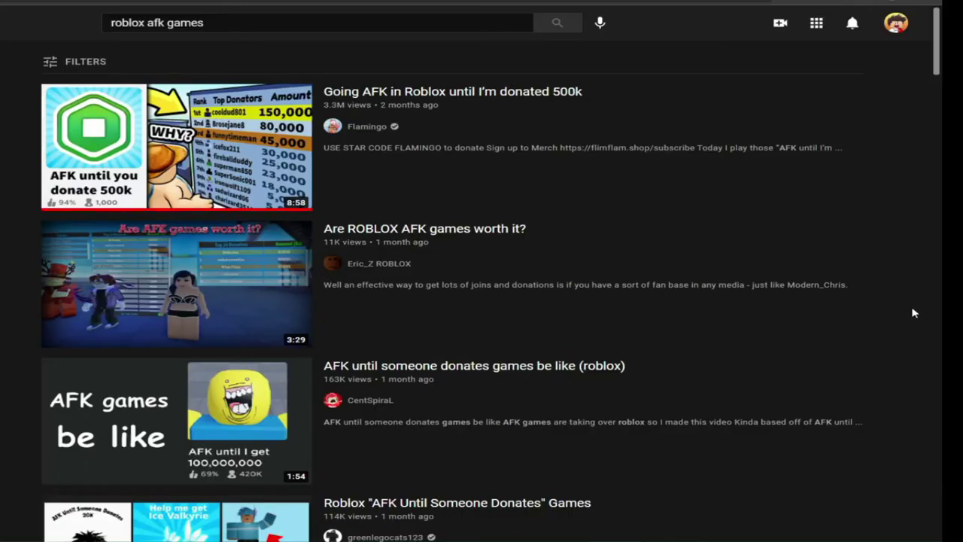
# Open a fresh Baseplate place from the templates on the New page.
pyautogui.scroll(-2, 915, 312)
pyautogui.scroll(-6, 915, 313)
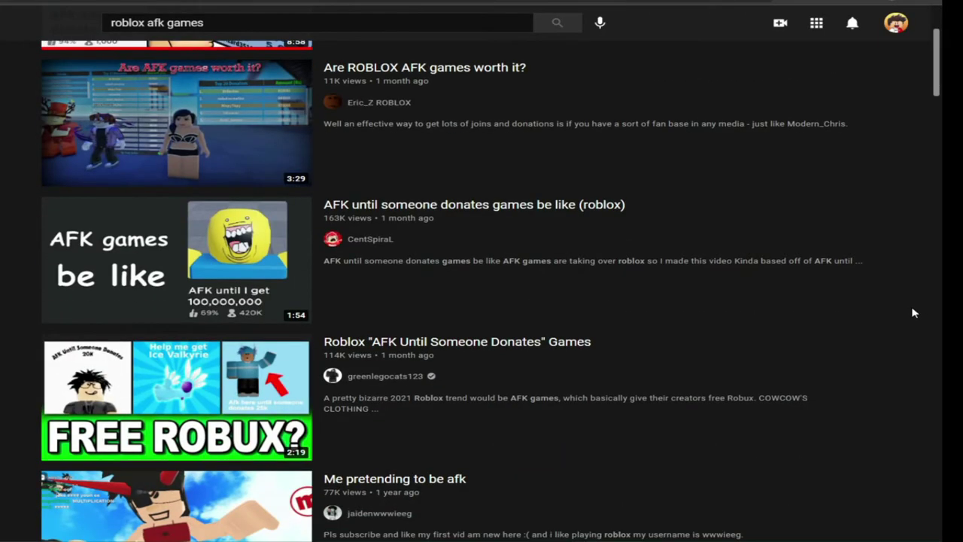
pyautogui.scroll(-10, 913, 312)
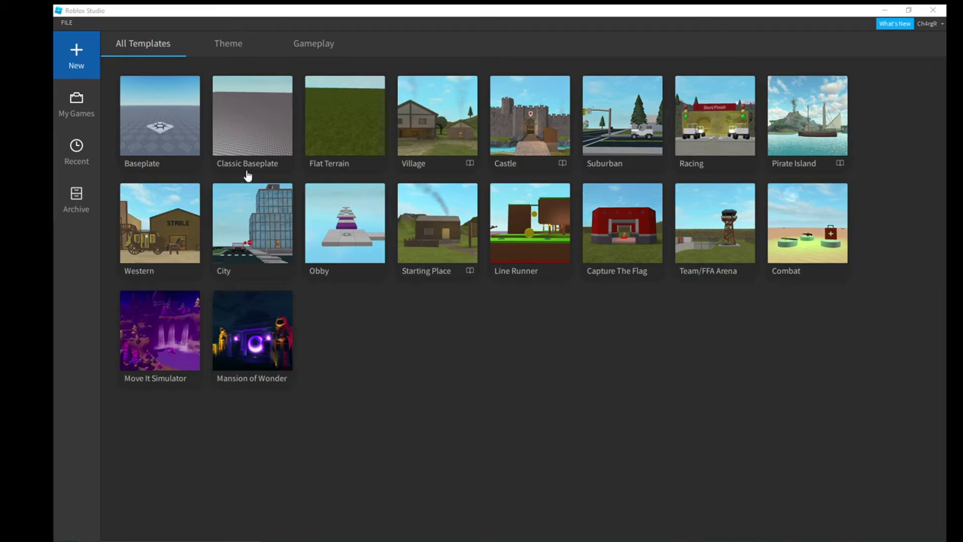
pyautogui.click(180, 105)
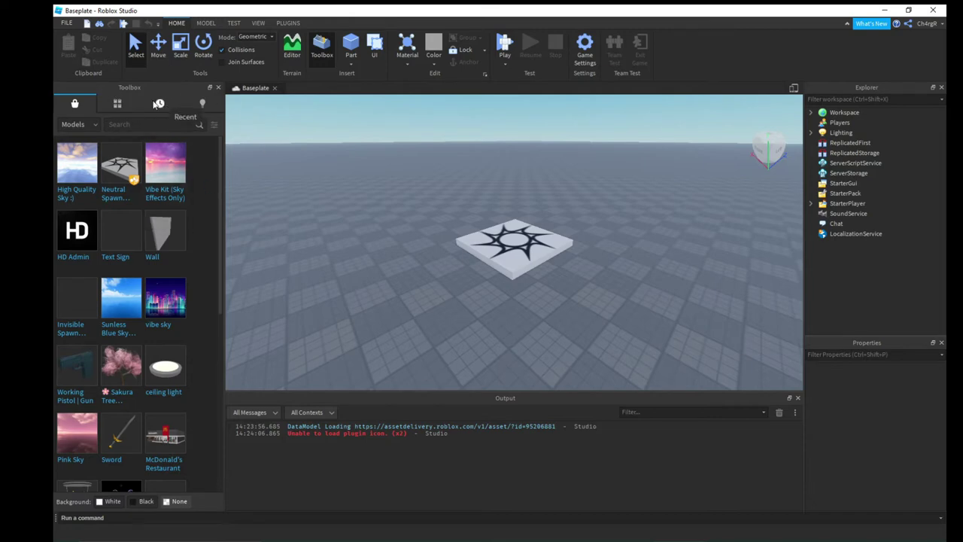
# Insert the AFK Game Leaderboard model from My Models and move it behind the spawn pad.
pyautogui.click(117, 104)
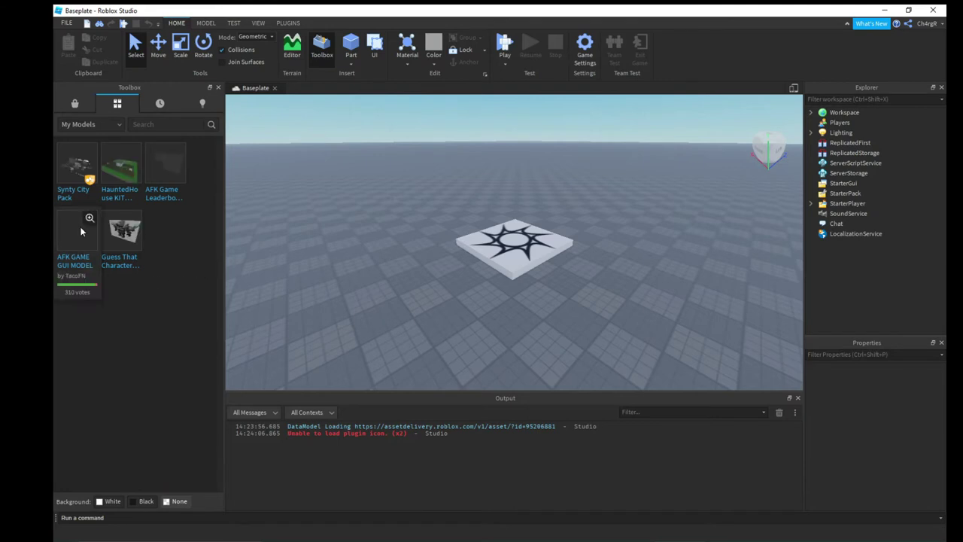
pyautogui.click(166, 174)
pyautogui.moveTo(481, 218); pyautogui.dragTo(505, 211, button='right')
pyautogui.moveTo(505, 211); pyautogui.dragTo(523, 262)
pyautogui.click(820, 153)
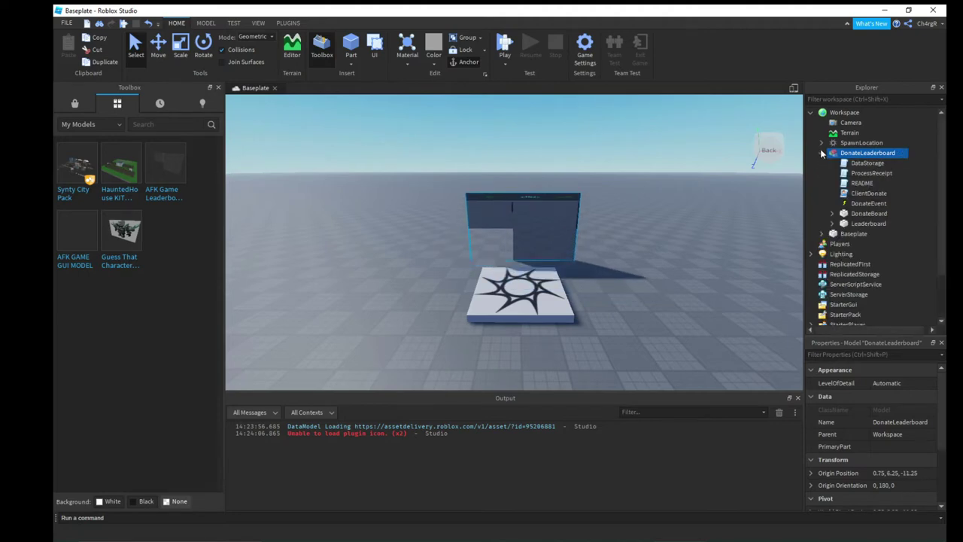
pyautogui.click(821, 153)
# Start publishing the place to Roblox with the game name 'AFK Game'.
pyautogui.click(64, 24)
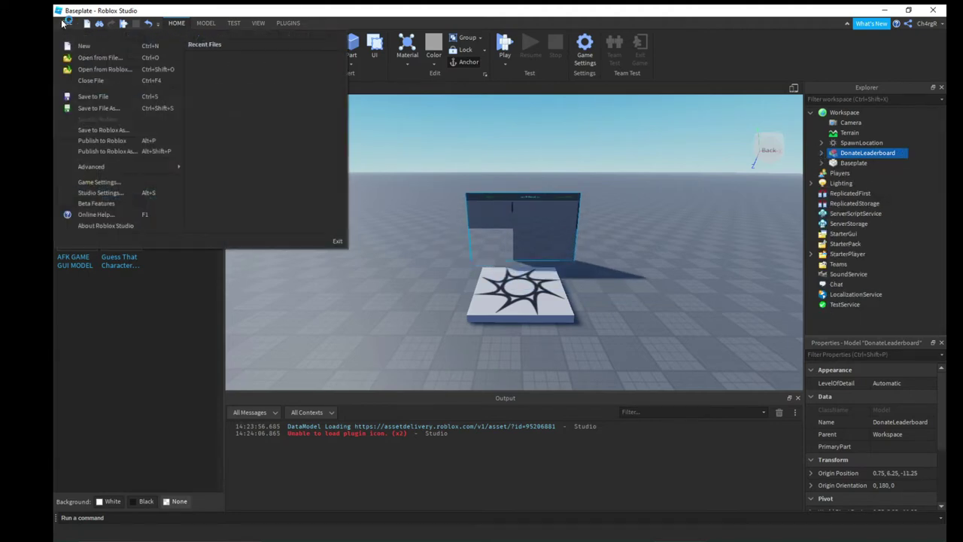
pyautogui.click(113, 141)
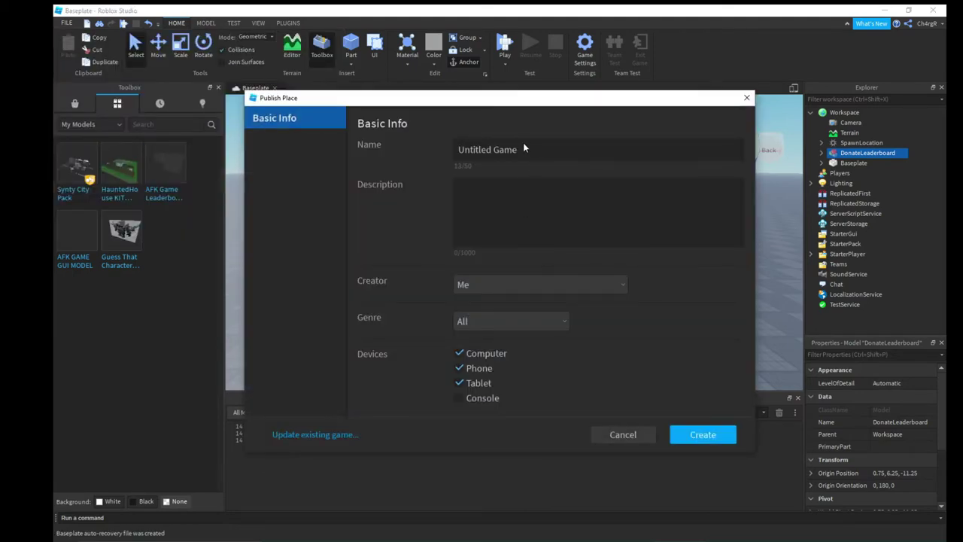
pyautogui.tripleClick(546, 151)
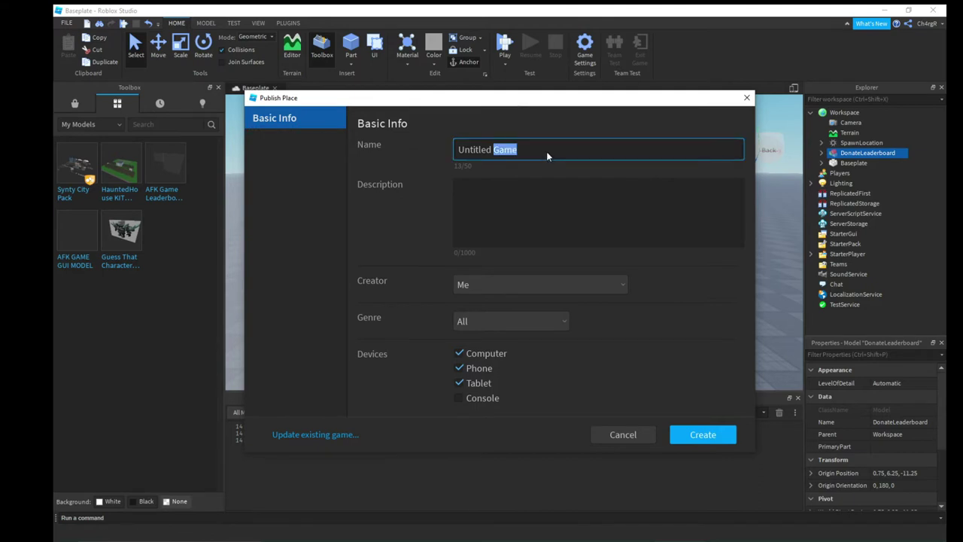
pyautogui.press('BackSpace')
pyautogui.write('AFK ')
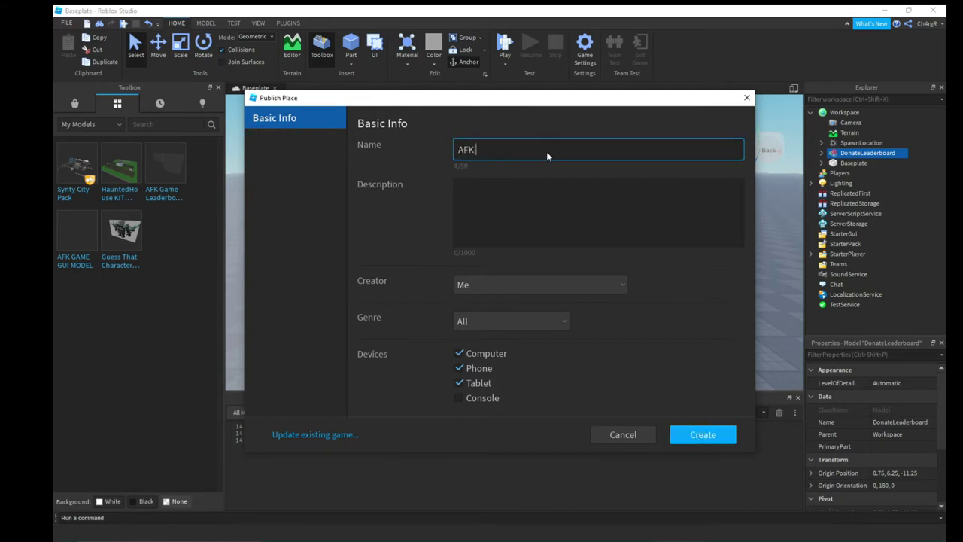
pyautogui.write('Game')
# Add the description 'AFK game for youtube video tutorial! Feel free to donate :).', enable Console, and create.
pyautogui.click(527, 215)
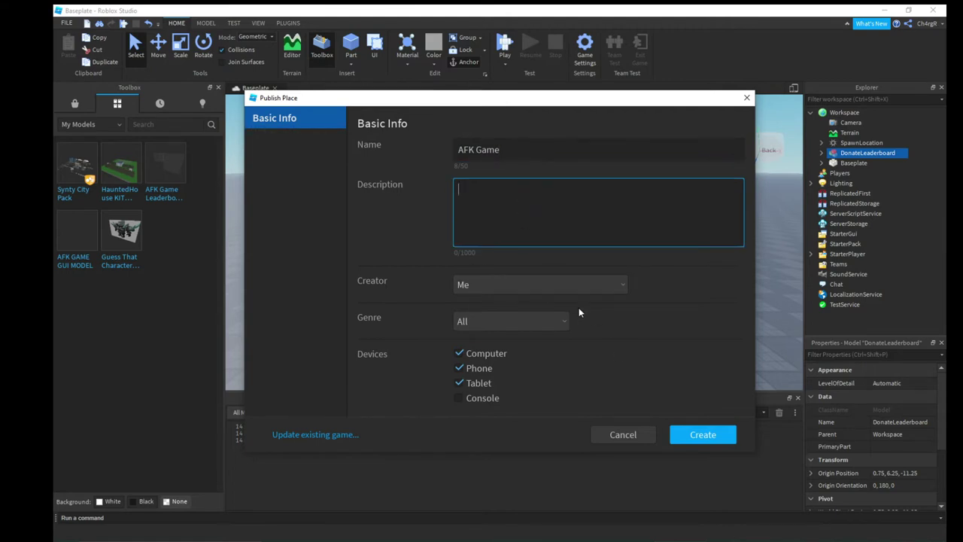
pyautogui.write('AFK game for youtube video tutor')
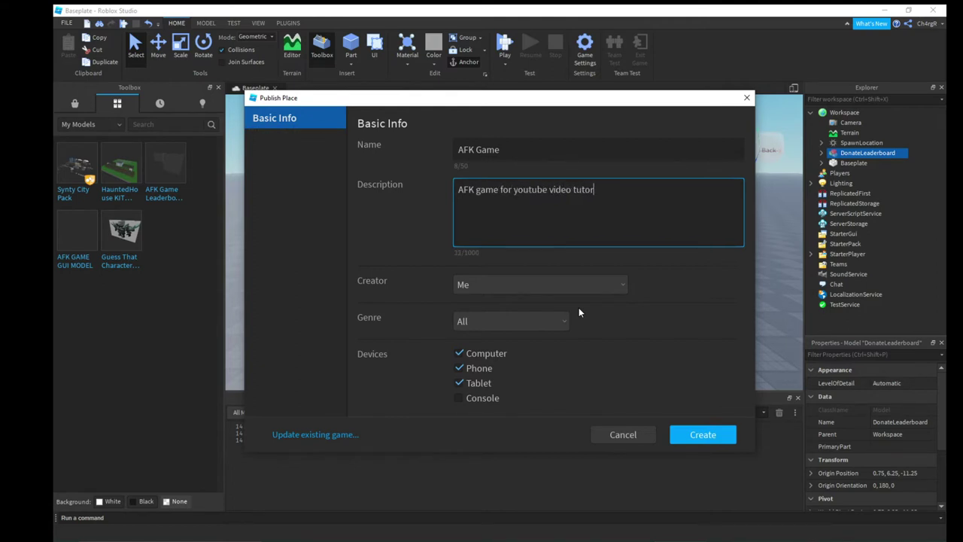
pyautogui.write('ial! Feel free to donate')
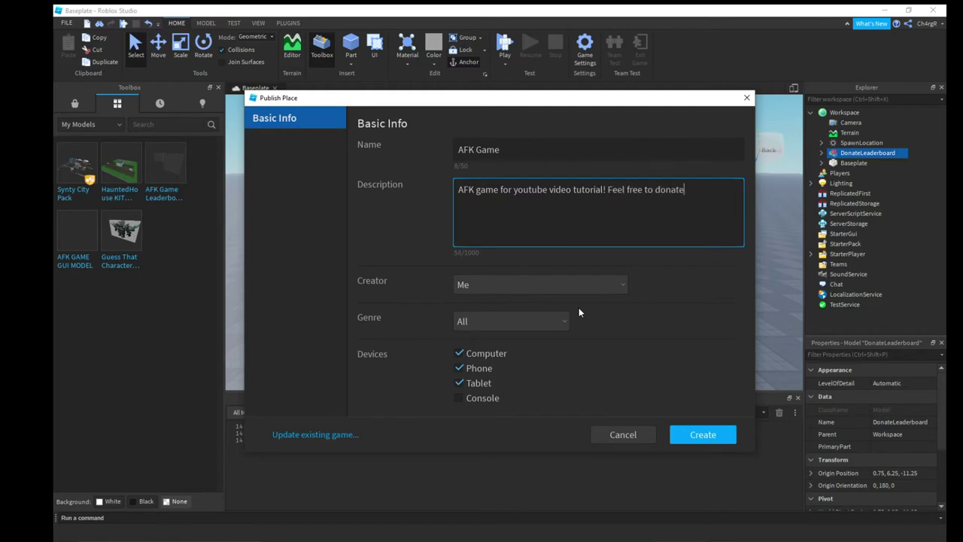
pyautogui.write(' :).')
pyautogui.click(509, 280)
pyautogui.click(510, 281)
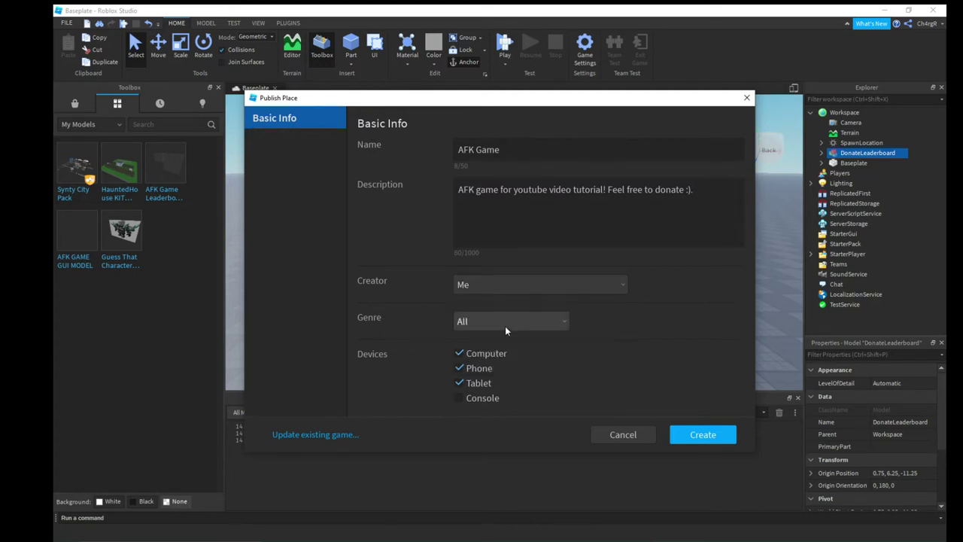
pyautogui.click(459, 397)
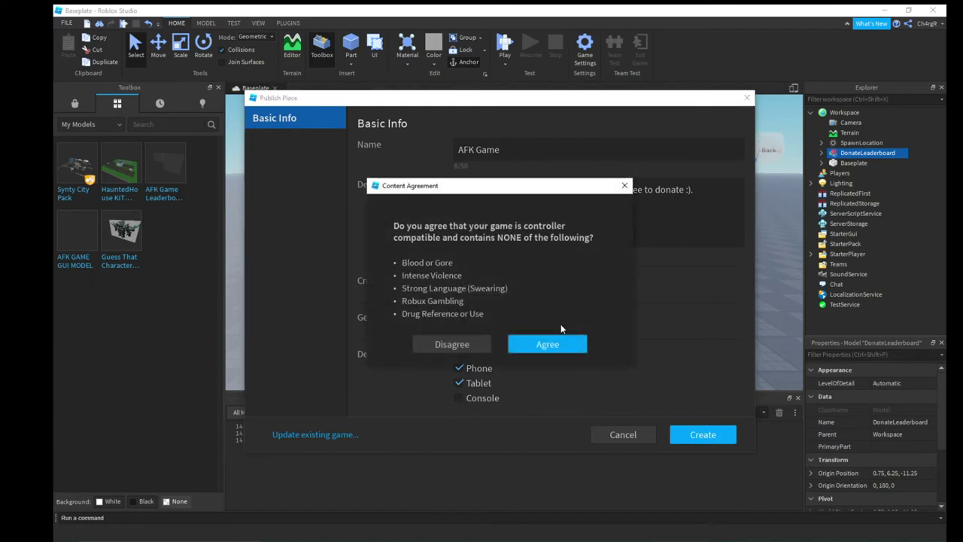
pyautogui.click(556, 341)
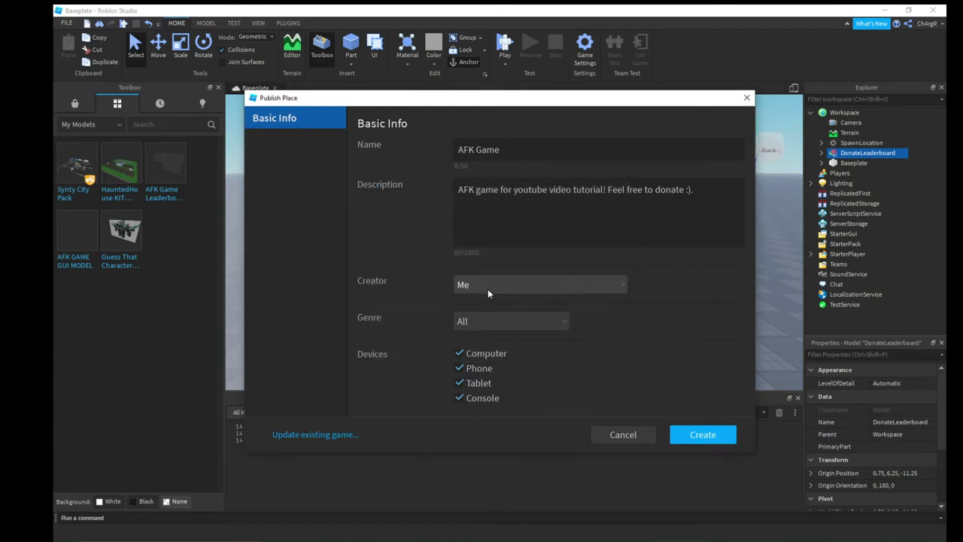
pyautogui.click(700, 434)
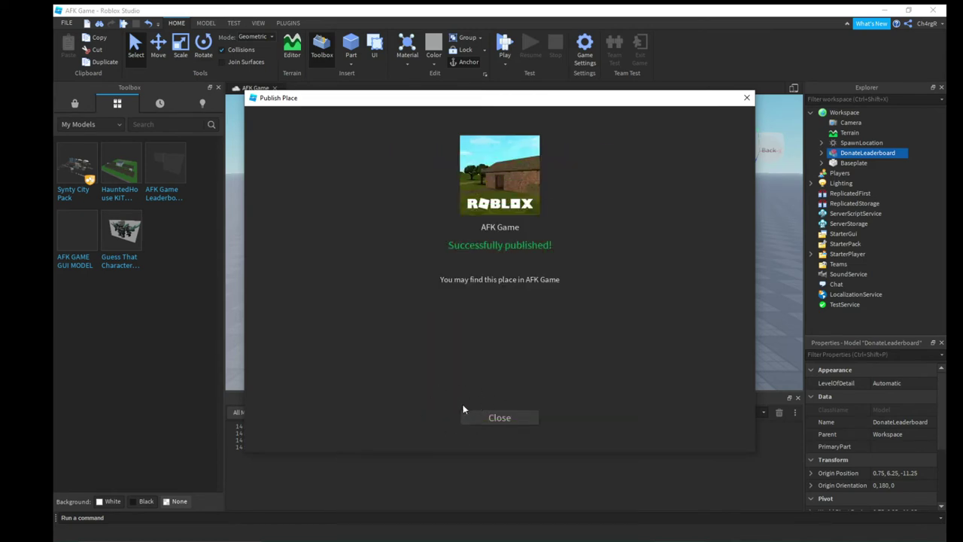
# Create the first developer product on the Game Settings Monetization page.
pyautogui.click(504, 417)
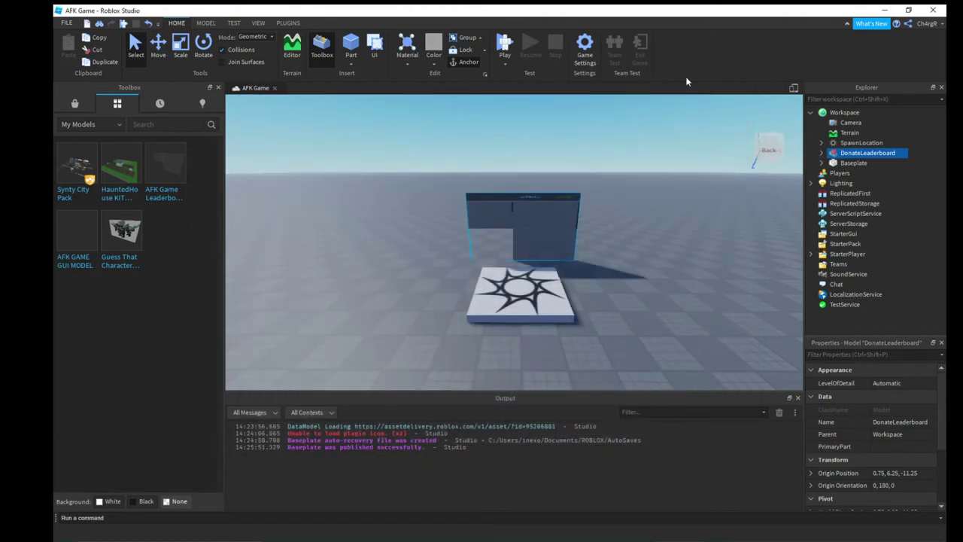
pyautogui.click(585, 45)
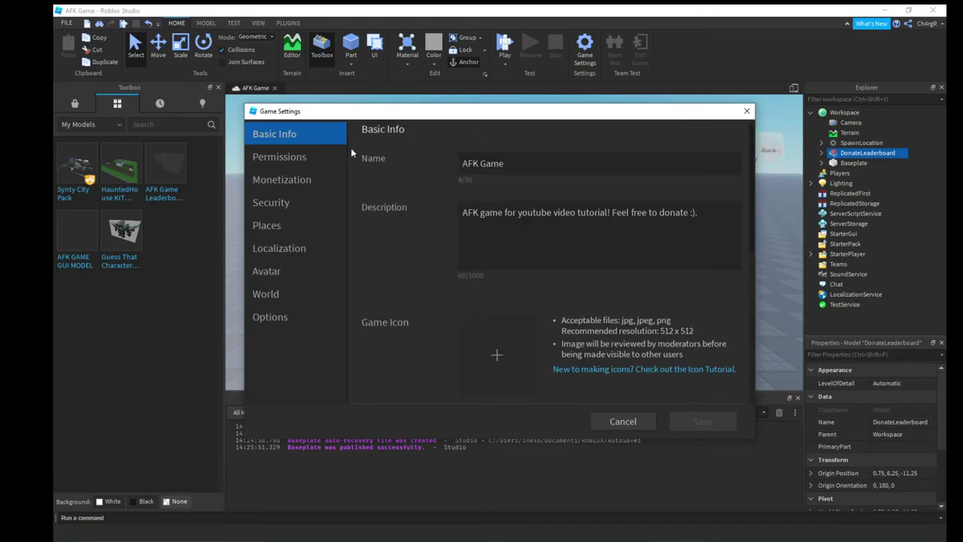
pyautogui.click(289, 179)
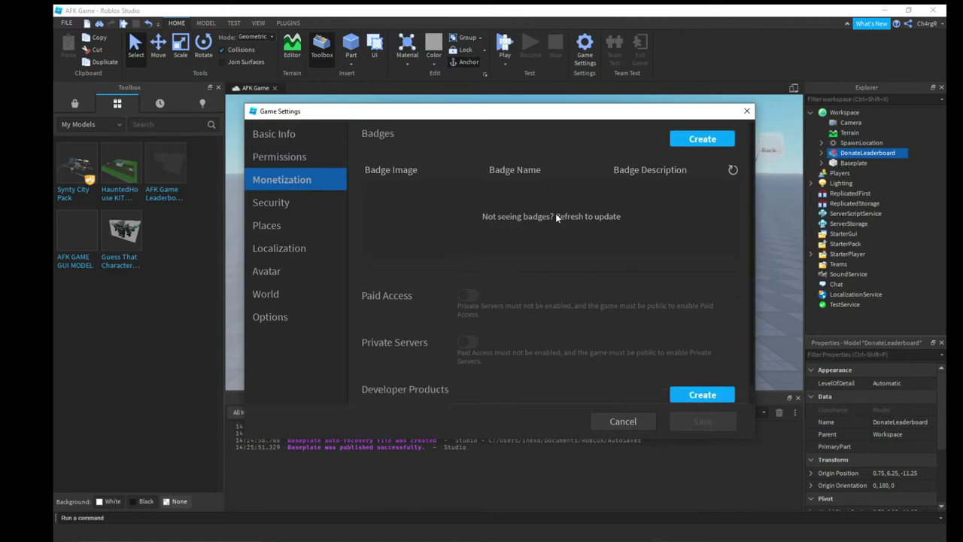
pyautogui.scroll(-1, 568, 240)
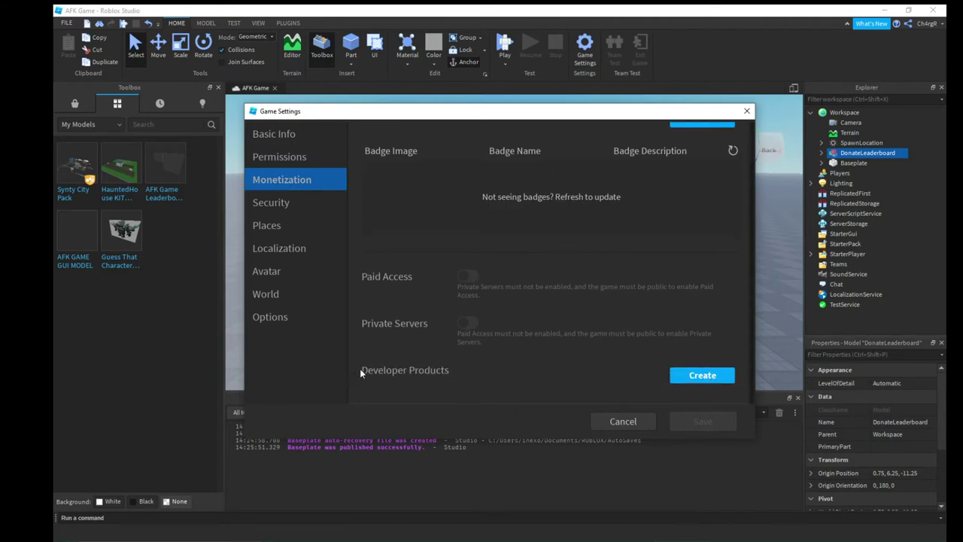
pyautogui.click(700, 373)
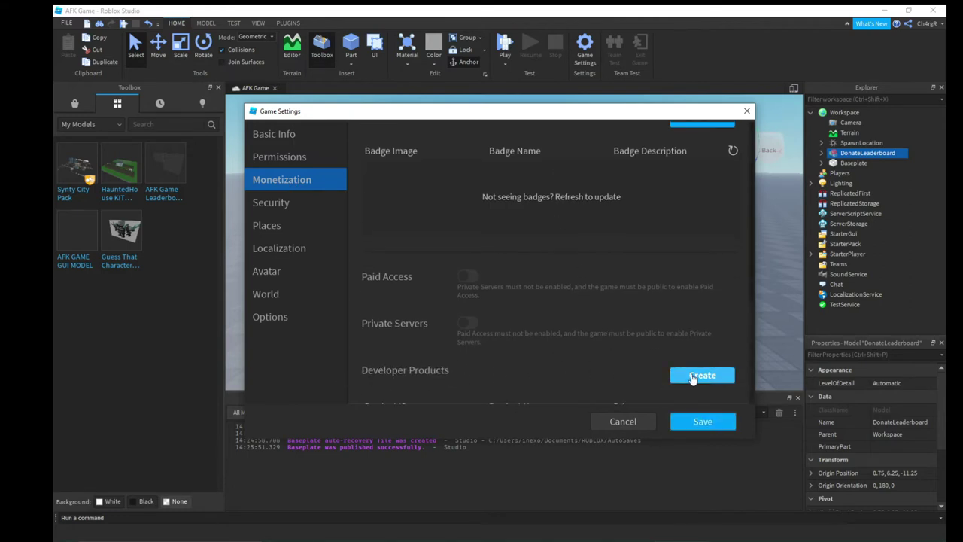
pyautogui.scroll(-5, 539, 349)
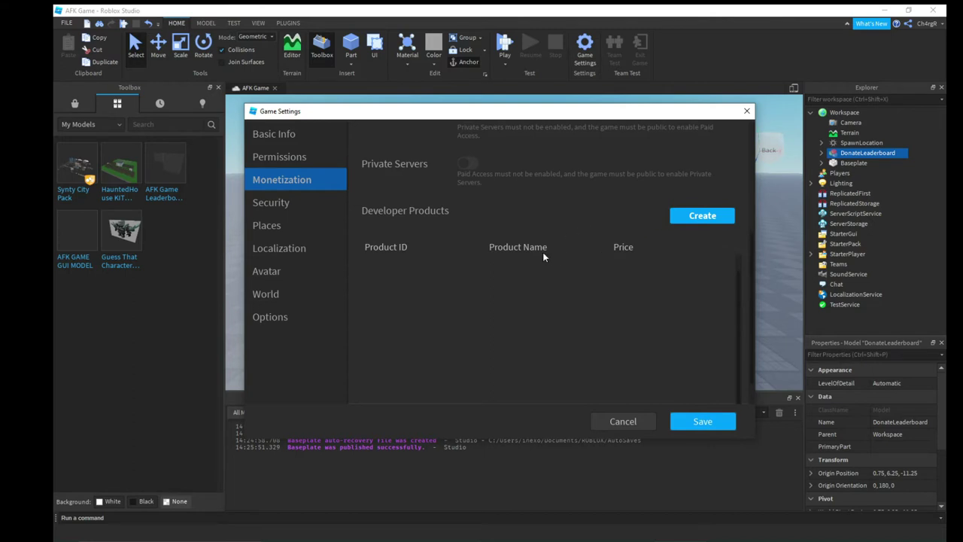
# Add more developer products until Developer Product 1 to 6 exist at price 1.
pyautogui.moveTo(569, 114); pyautogui.dragTo(594, 282)
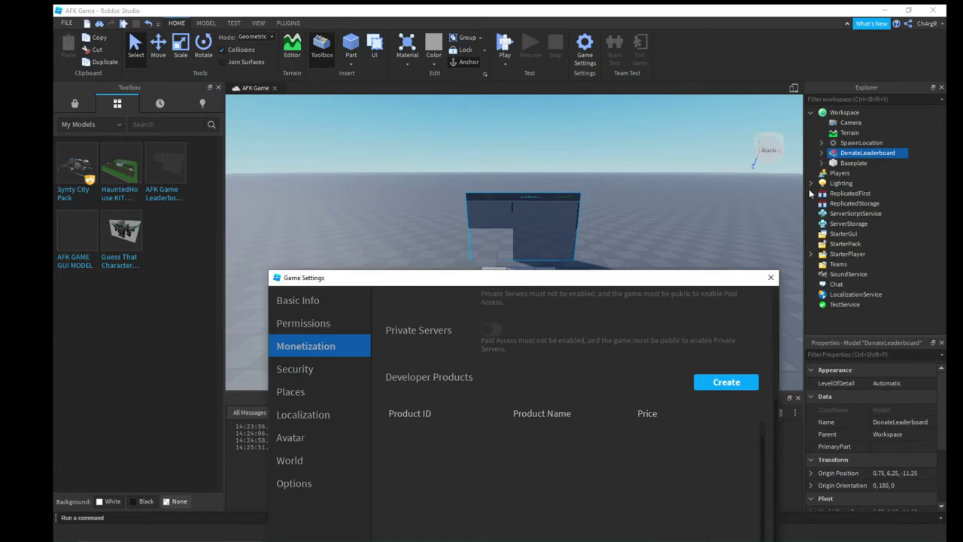
pyautogui.moveTo(734, 278); pyautogui.dragTo(651, 129)
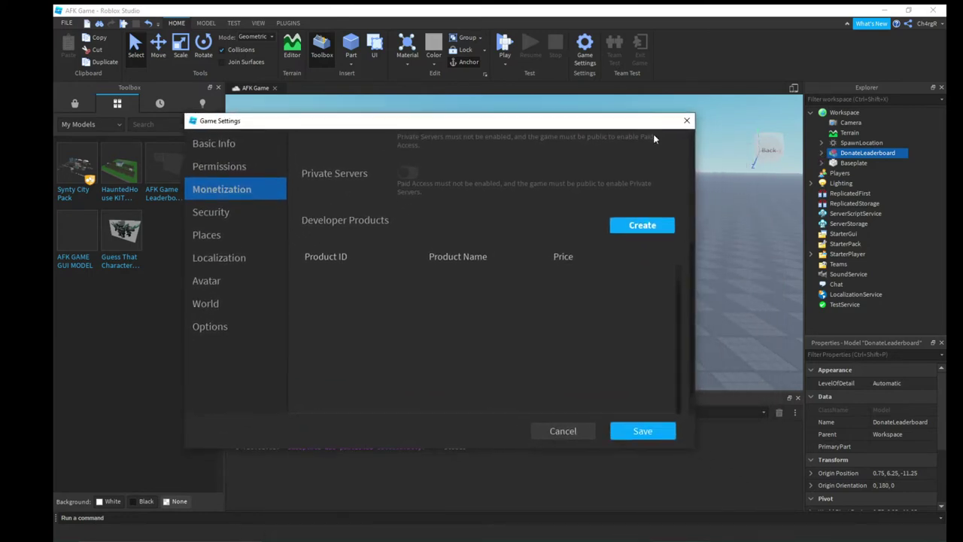
pyautogui.click(637, 227)
pyautogui.click(637, 227)
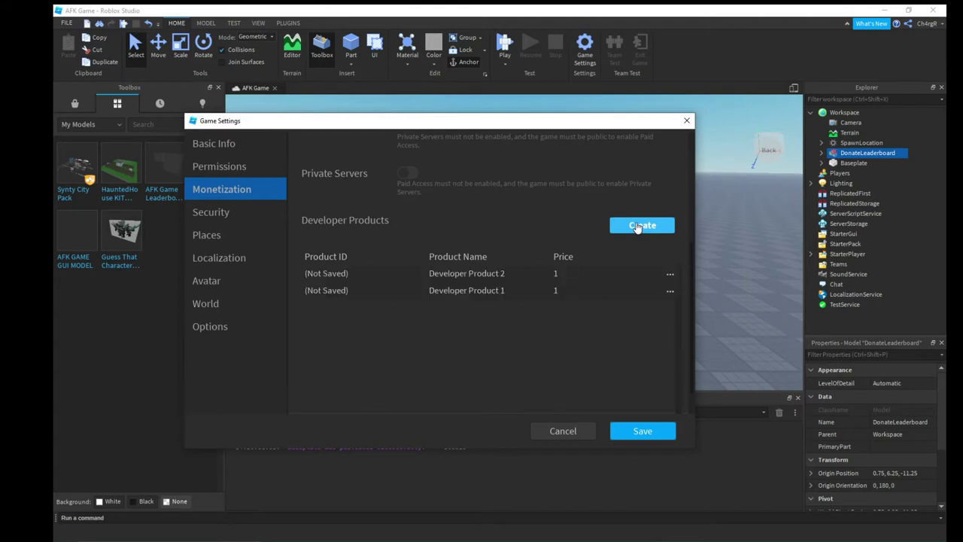
pyautogui.click(637, 227)
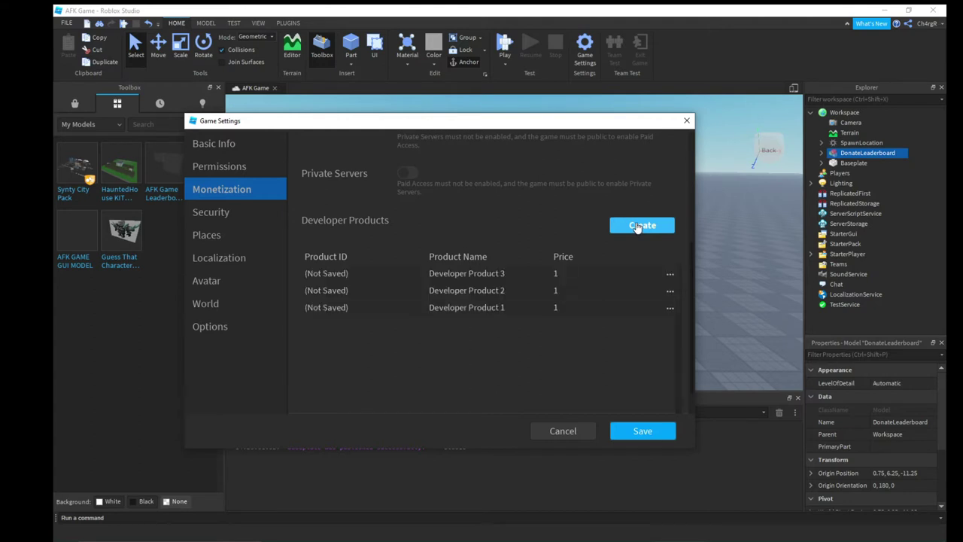
pyautogui.click(637, 227)
pyautogui.click(637, 228)
pyautogui.click(637, 227)
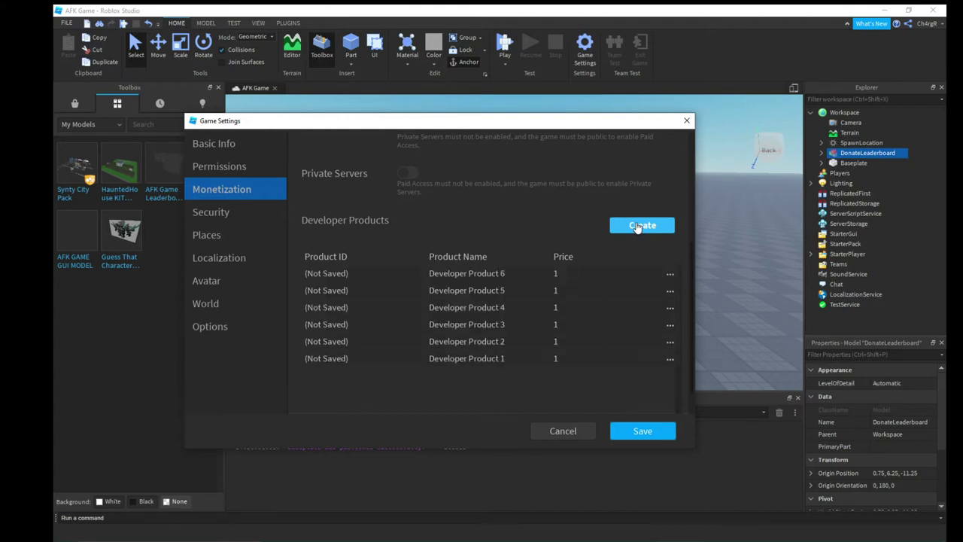
pyautogui.click(643, 430)
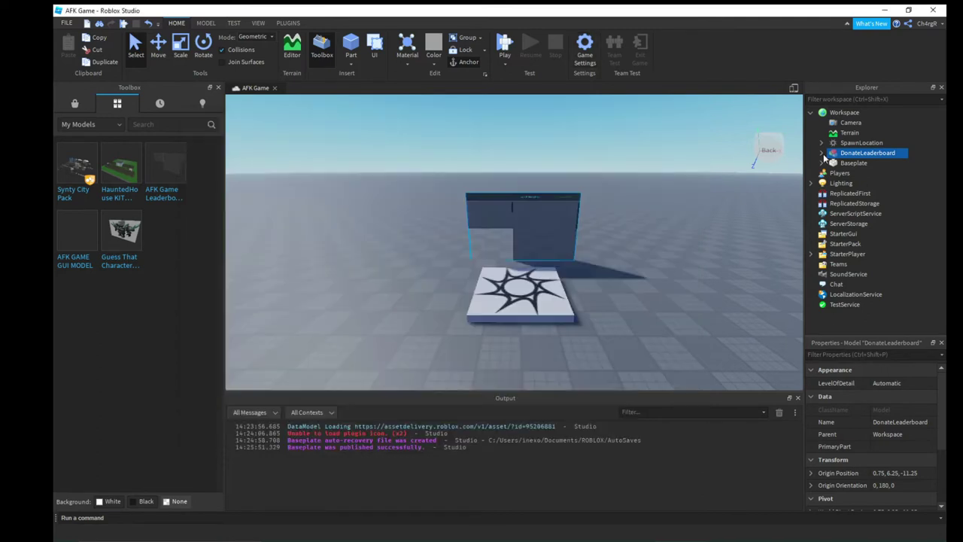
# Expand DonateLeaderboard and open its README script for the setup instructions.
pyautogui.click(822, 153)
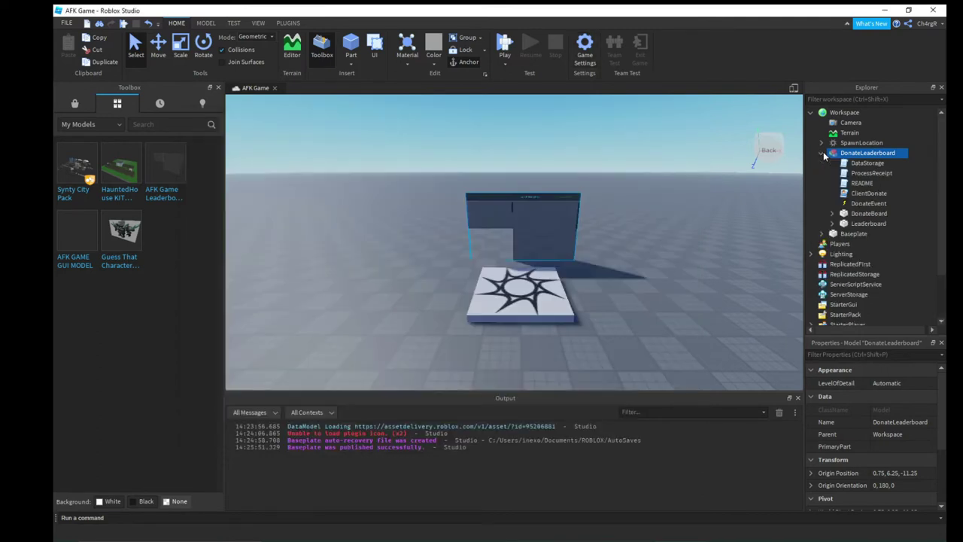
pyautogui.doubleClick(859, 184)
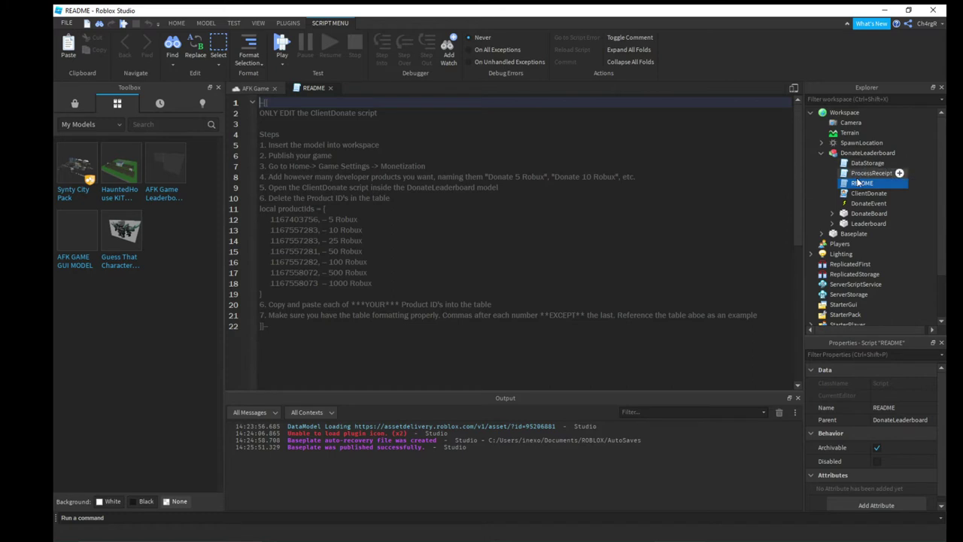
pyautogui.click(831, 214)
pyautogui.click(830, 214)
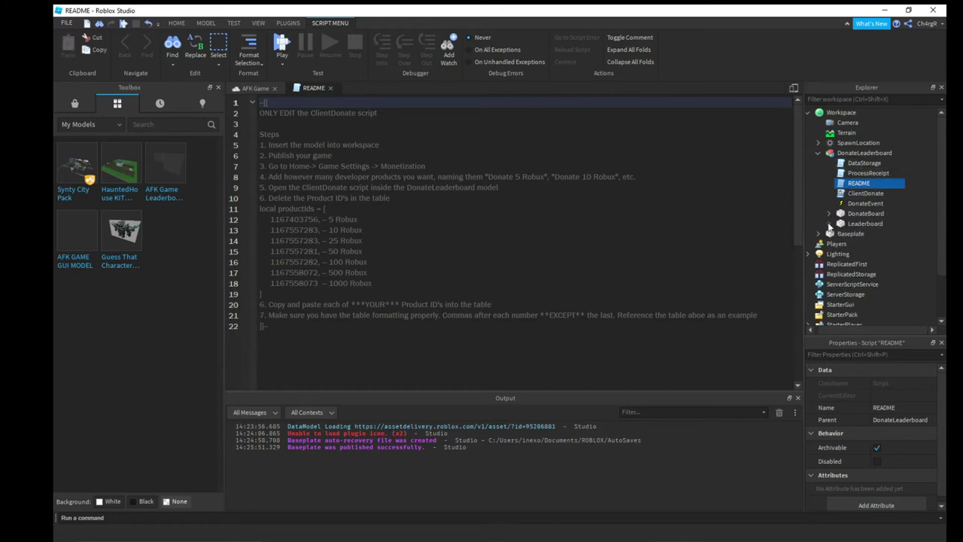
# Open the ClientDonate script and review the productIds table entries from line 16.
pyautogui.doubleClick(851, 193)
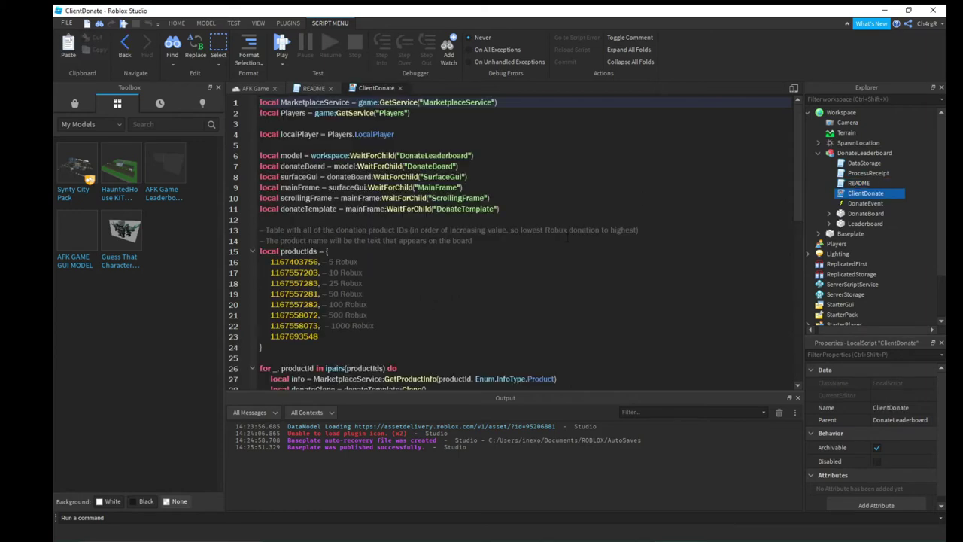
pyautogui.moveTo(328, 262); pyautogui.dragTo(406, 322)
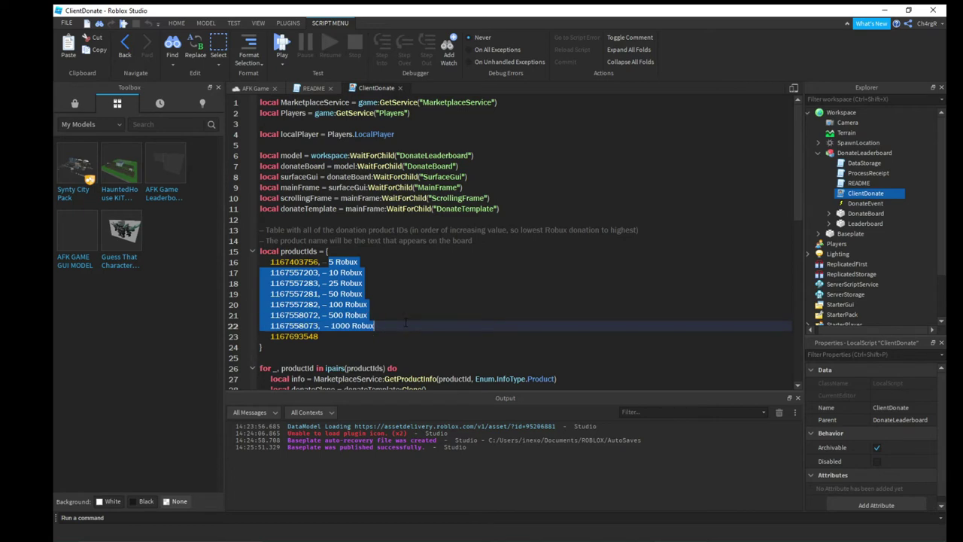
pyautogui.moveTo(387, 330); pyautogui.dragTo(393, 333)
pyautogui.click(373, 325)
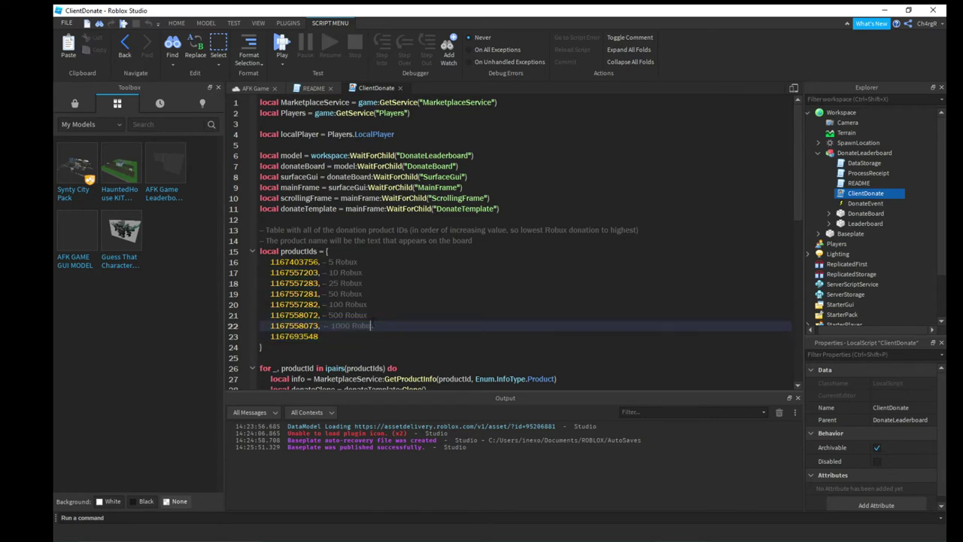
pyautogui.click(318, 336)
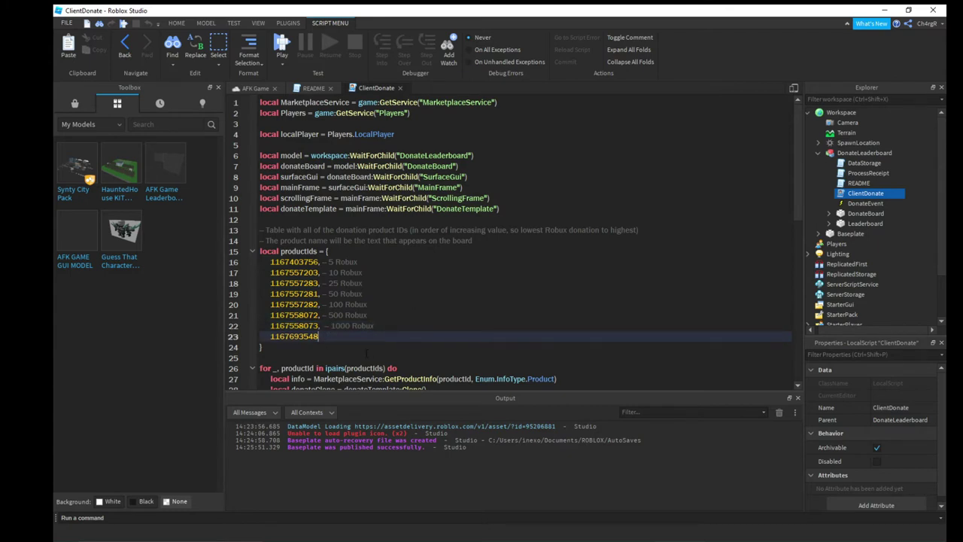
pyautogui.moveTo(329, 262)
pyautogui.mouseDown()
pyautogui.moveTo(270, 336)
pyautogui.moveTo(336, 261)
pyautogui.mouseUp()
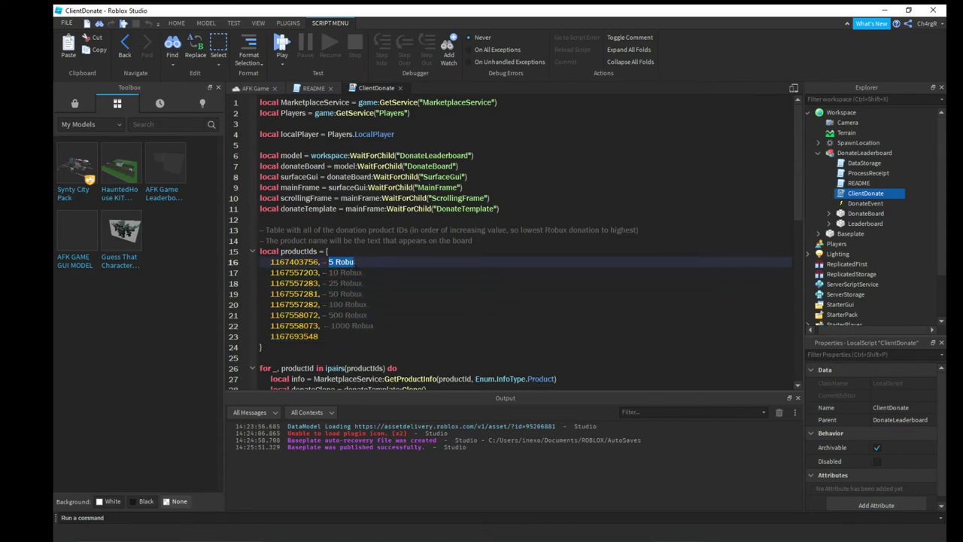
pyautogui.press('Left')
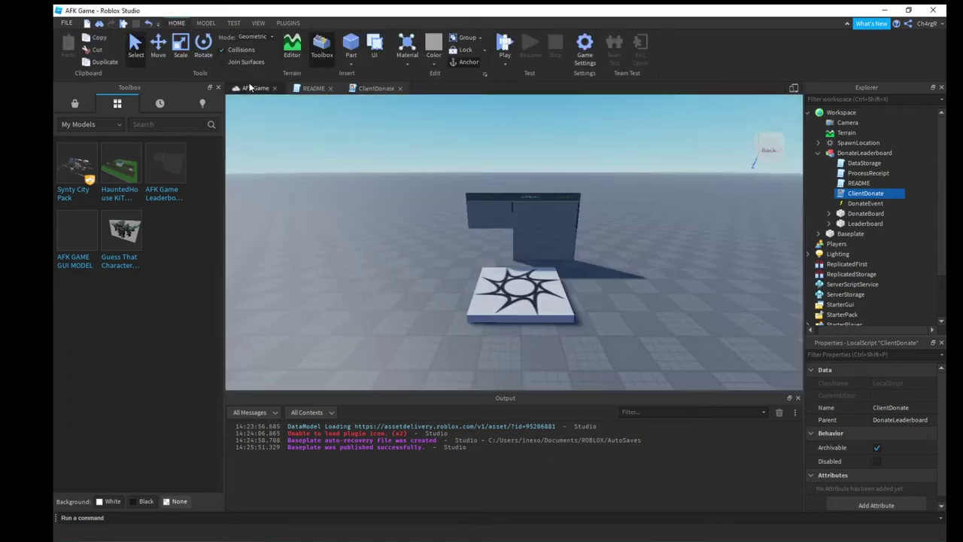
# Create additional developer products on the Game Settings Monetization page.
pyautogui.click(252, 88)
pyautogui.click(587, 46)
pyautogui.click(296, 179)
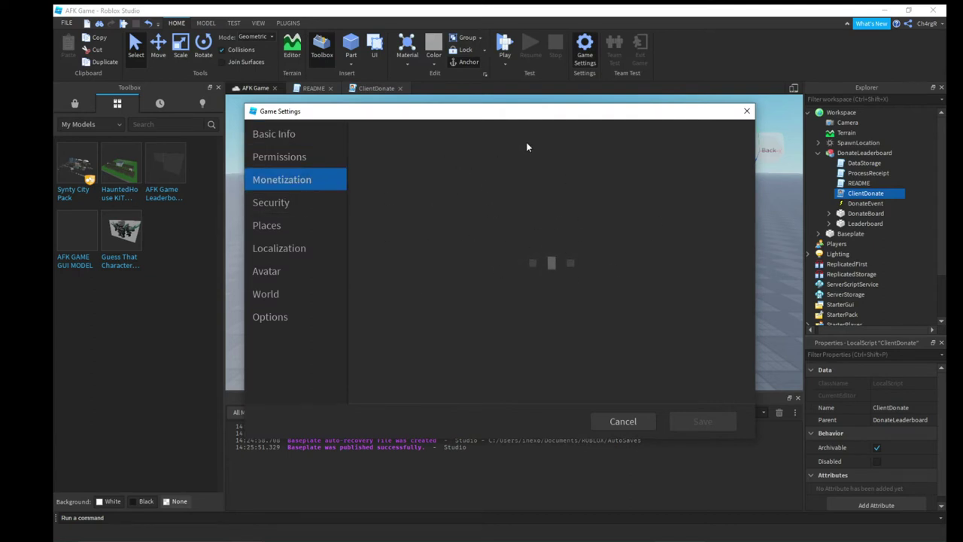
pyautogui.scroll(-4, 563, 335)
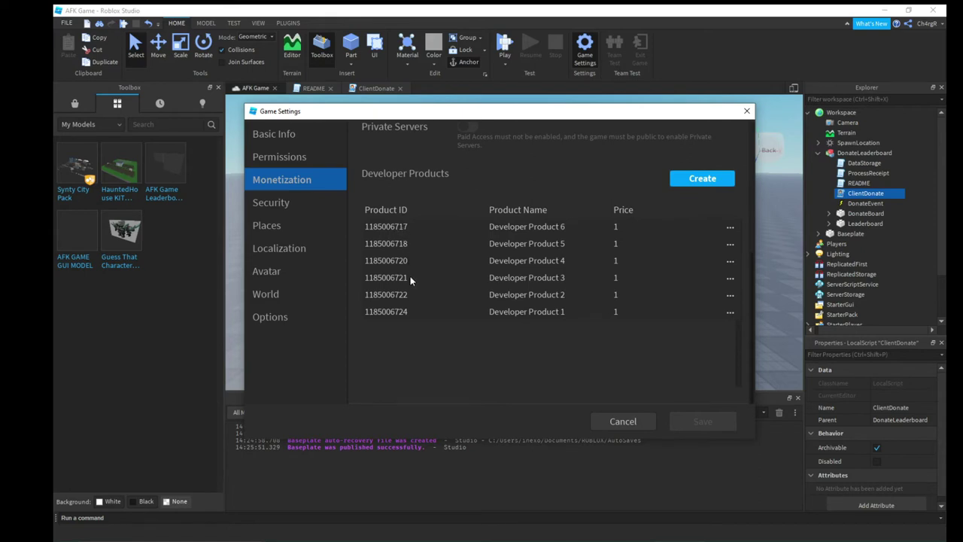
pyautogui.click(696, 181)
pyautogui.click(696, 180)
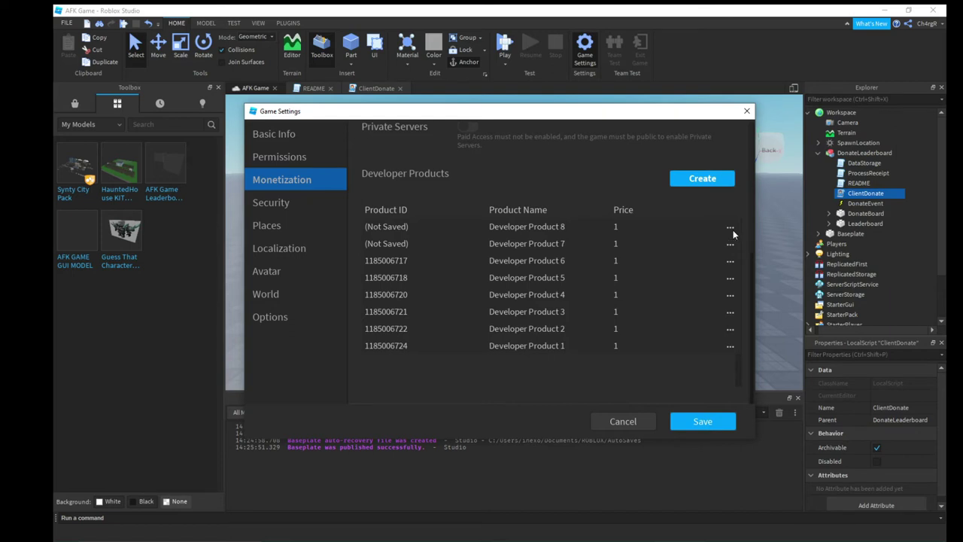
# Rename Developer Product 8 to 'Donate 5 robux', set its price to 5, and save.
pyautogui.click(731, 228)
pyautogui.click(735, 242)
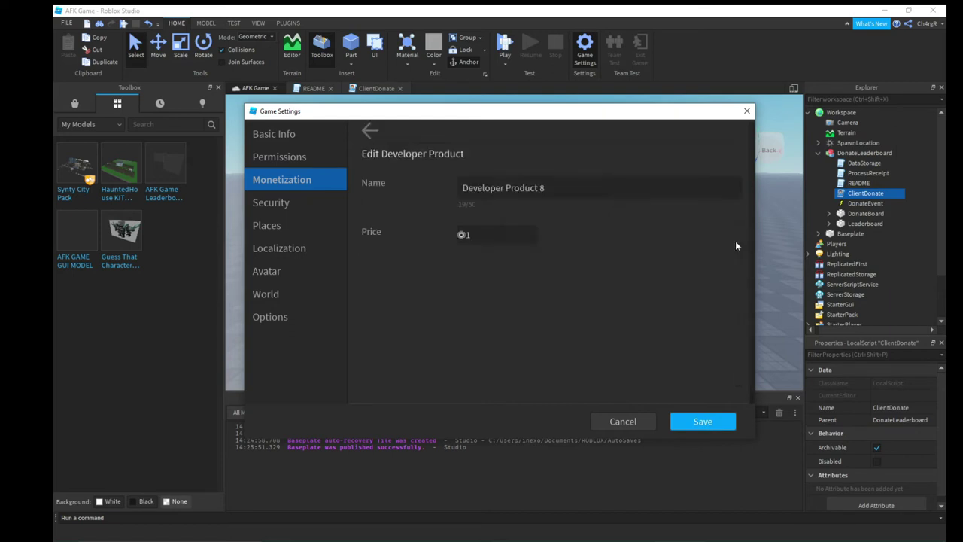
pyautogui.tripleClick(586, 187)
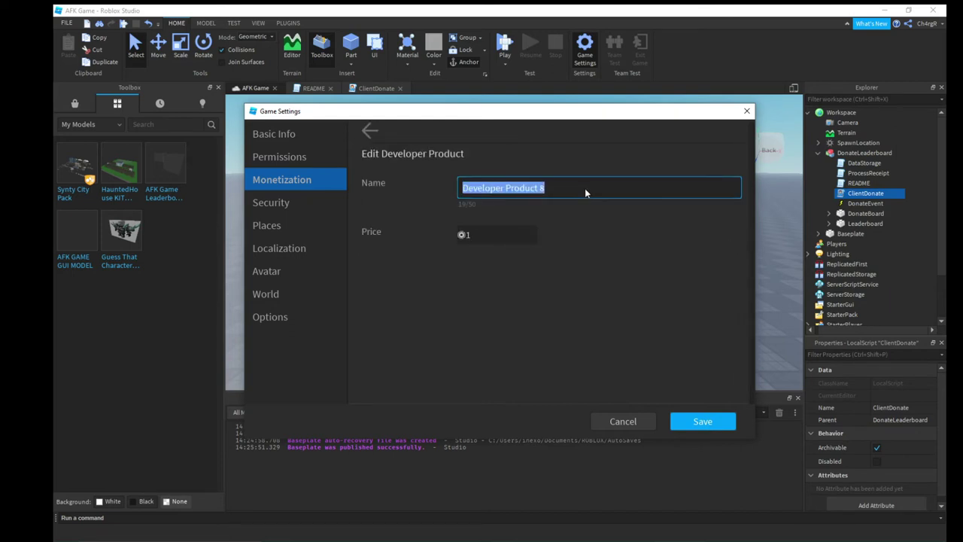
pyautogui.press('BackSpace')
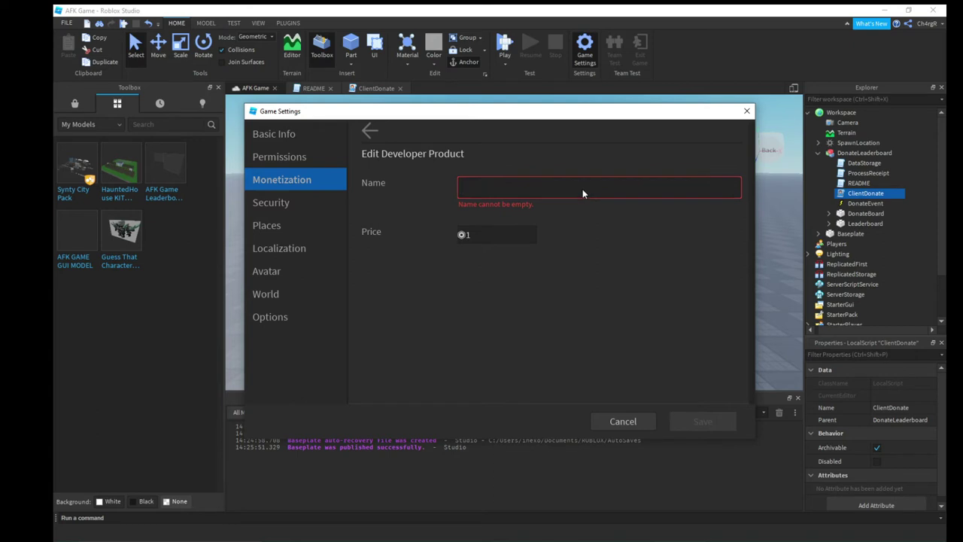
pyautogui.write('Do')
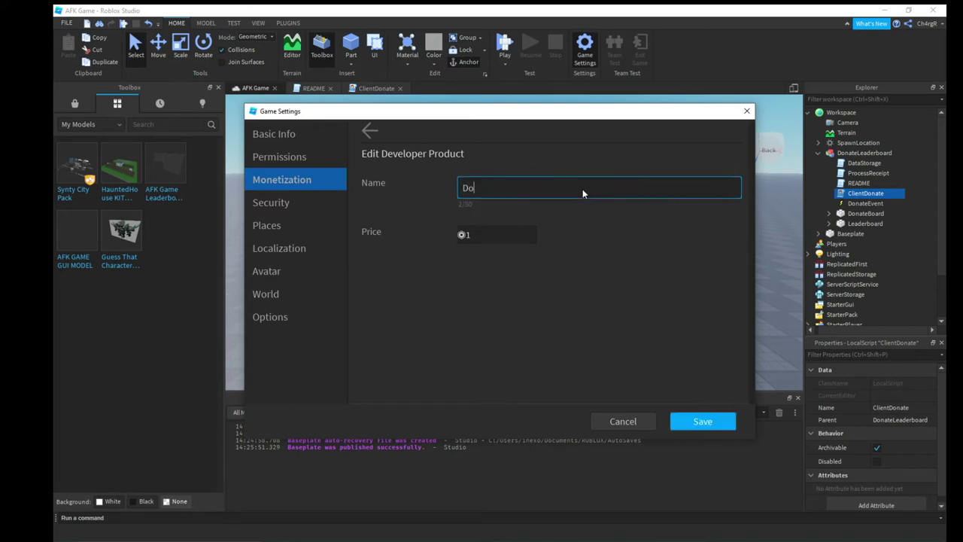
pyautogui.write('nate 5 robux')
pyautogui.click(496, 239)
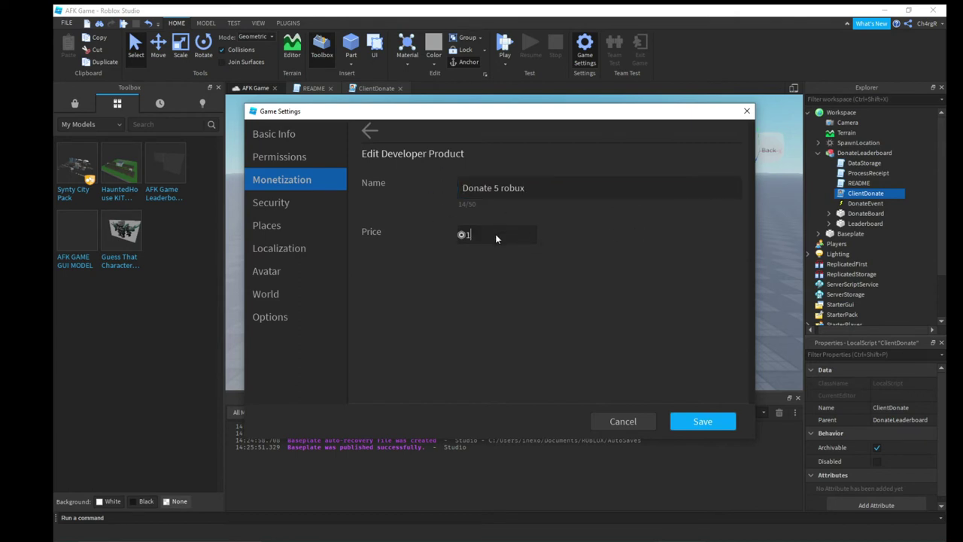
pyautogui.press('BackSpace')
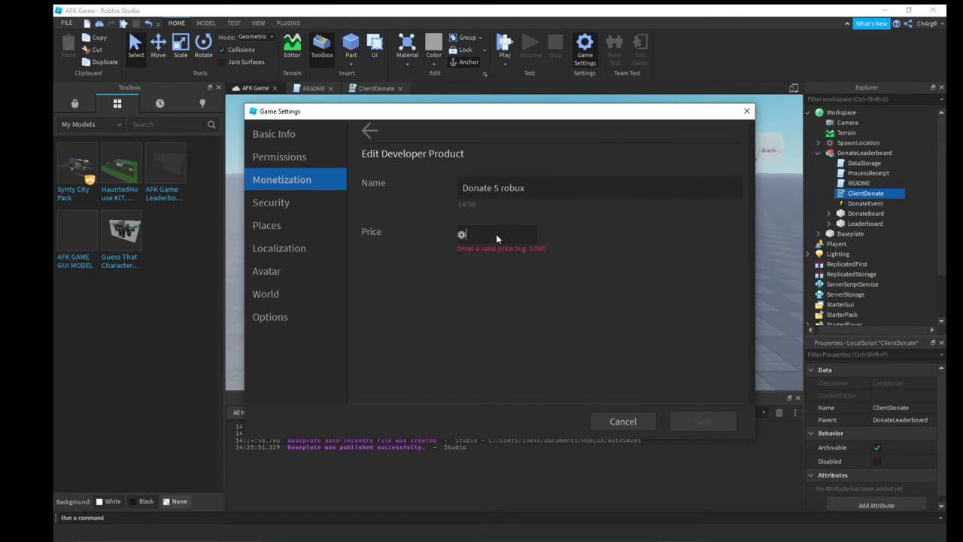
pyautogui.write('5')
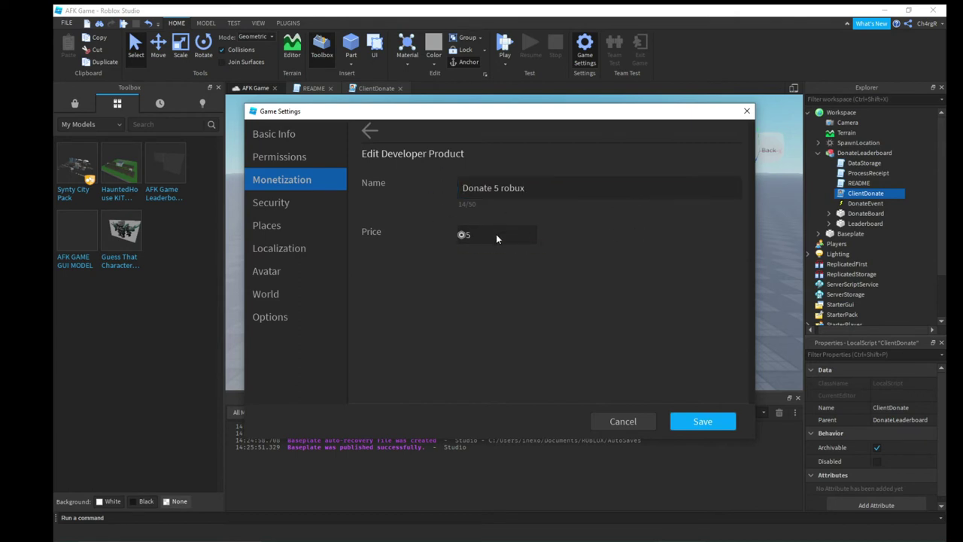
pyautogui.click(700, 422)
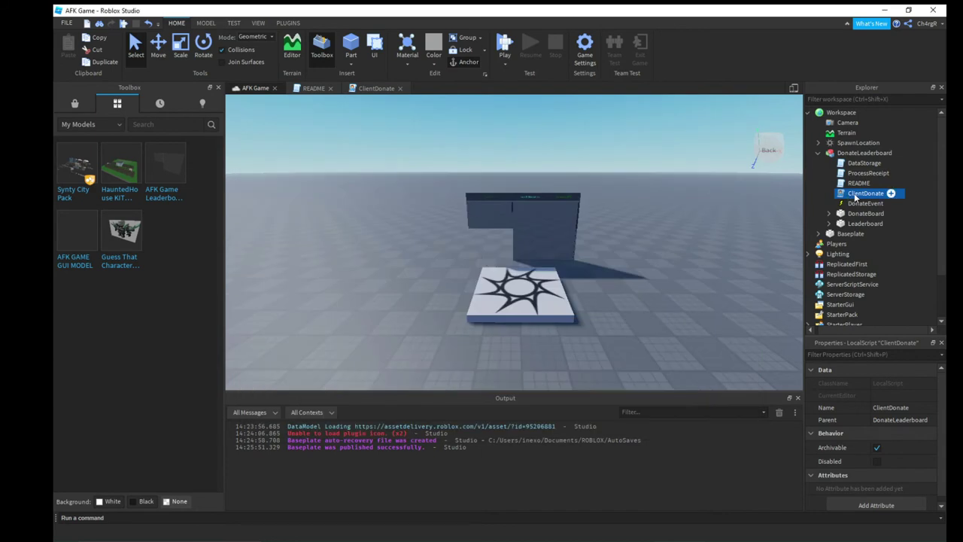
# Edit a developer product on the Monetization page, clearing its old name for a donation-amount name.
pyautogui.click(585, 43)
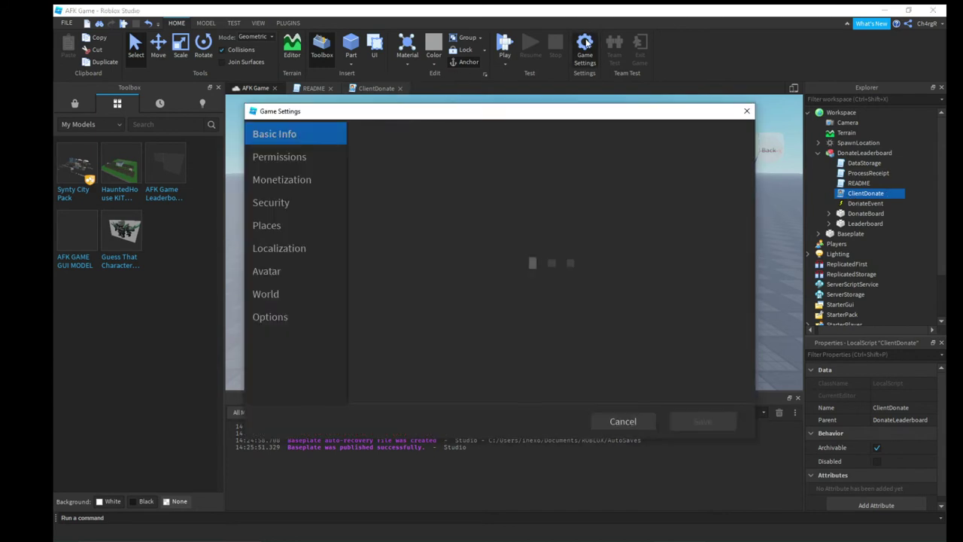
pyautogui.click(256, 179)
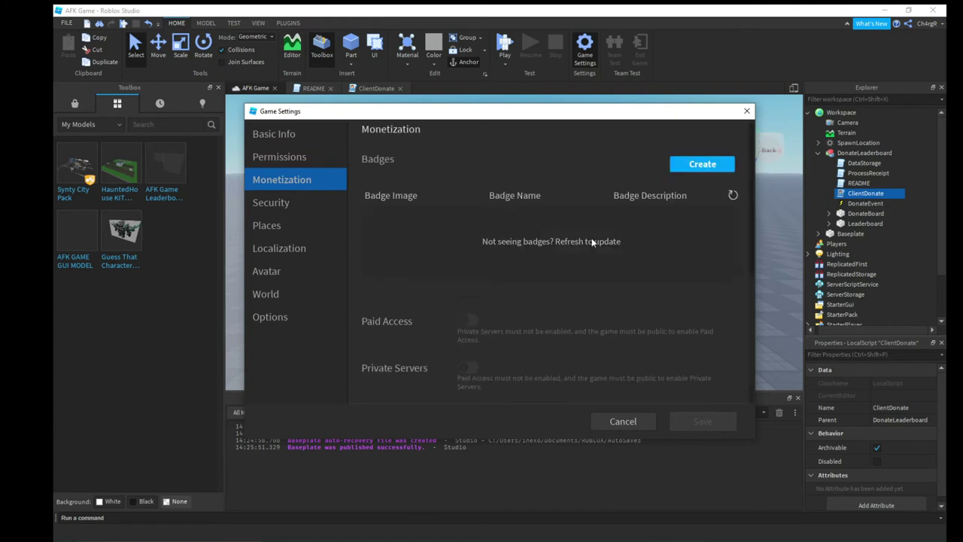
pyautogui.scroll(-5, 590, 243)
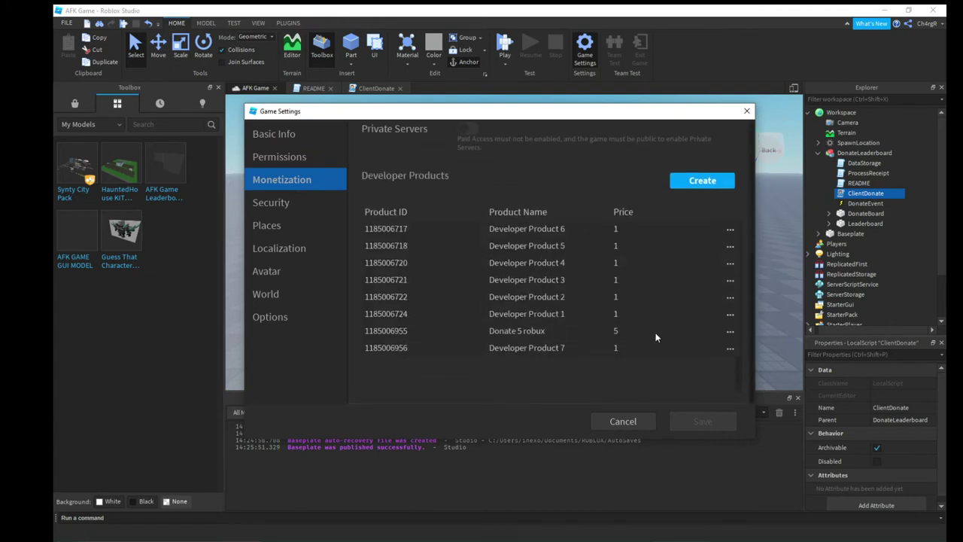
pyautogui.click(729, 229)
pyautogui.click(676, 245)
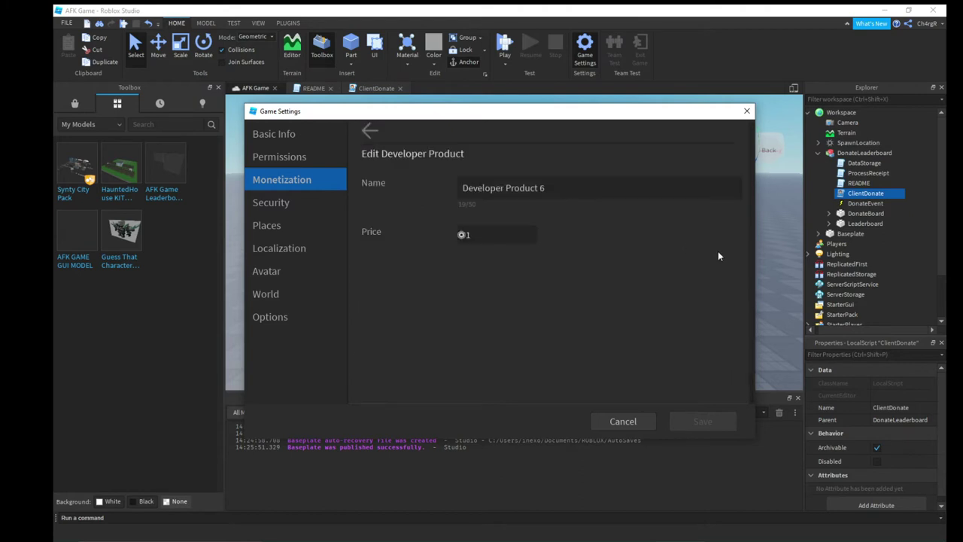
pyautogui.click(573, 188)
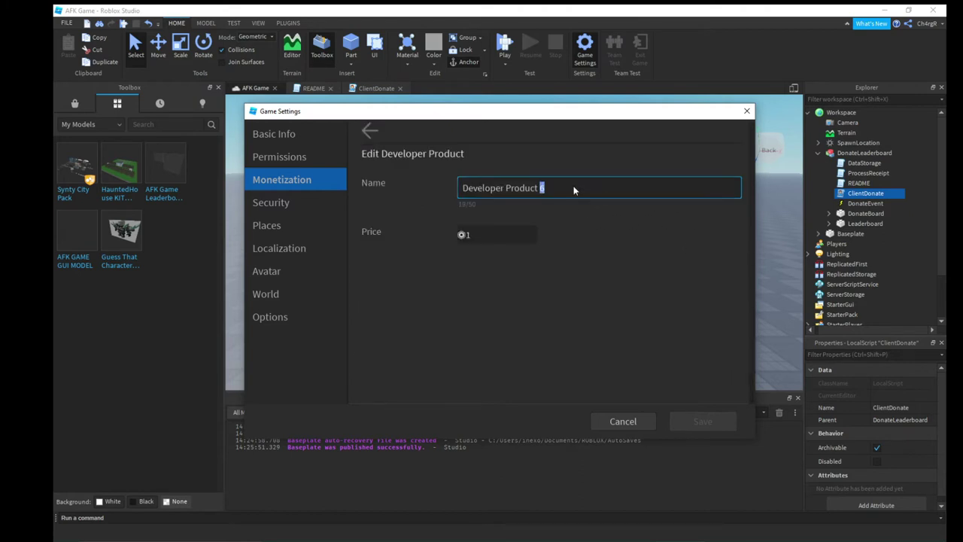
pyautogui.hotkey('ctrl', 'a')
pyautogui.press('BackSpace')
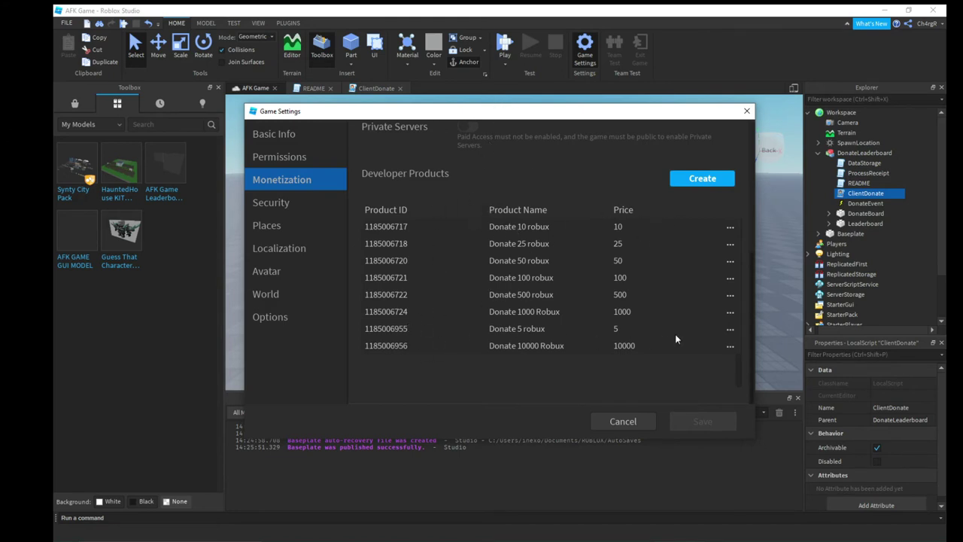
# Copy the Donate 10 robux product ID and close the settings without saving.
pyautogui.click(729, 231)
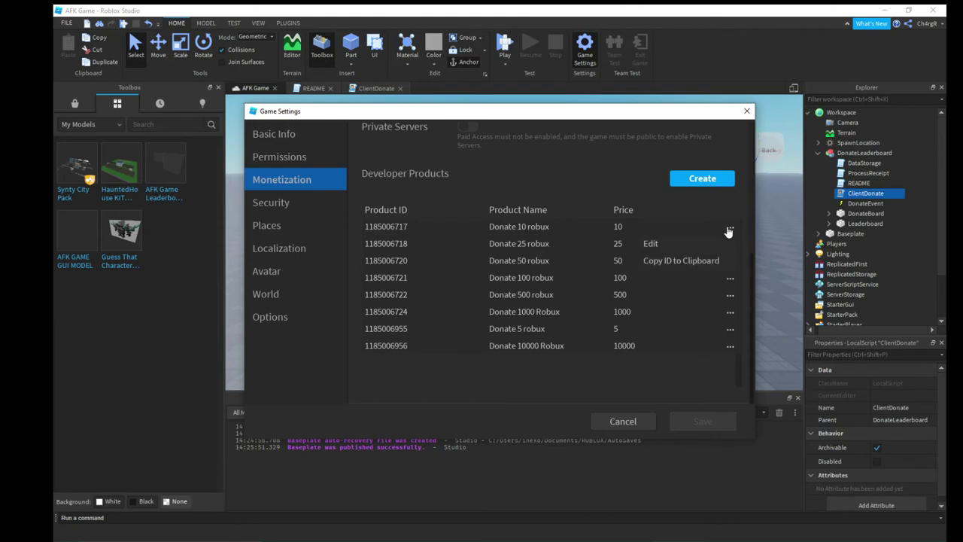
pyautogui.click(678, 266)
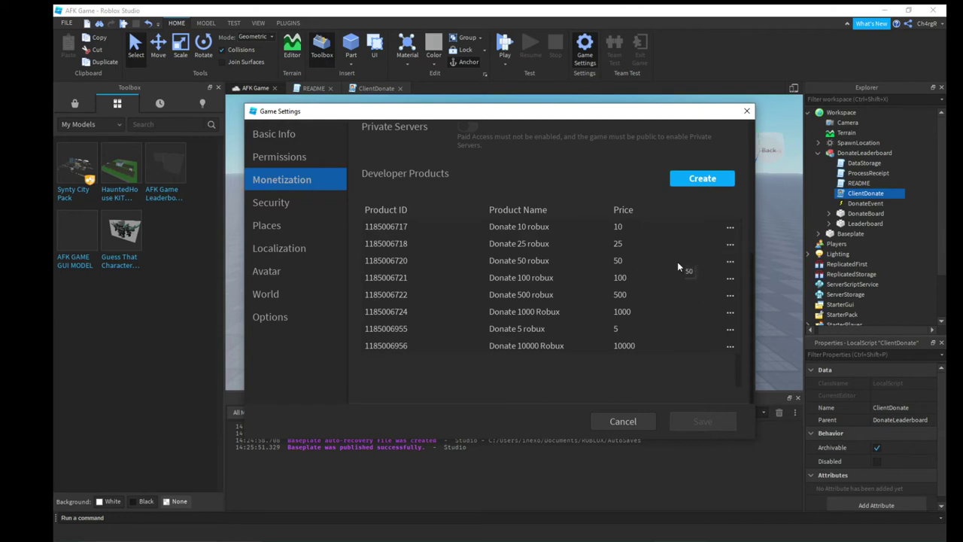
pyautogui.click(614, 419)
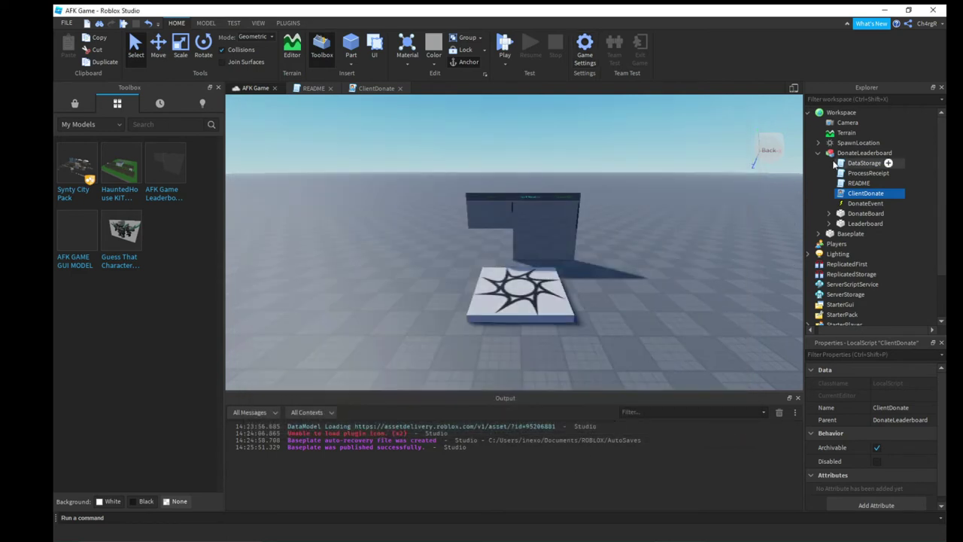
pyautogui.doubleClick(849, 193)
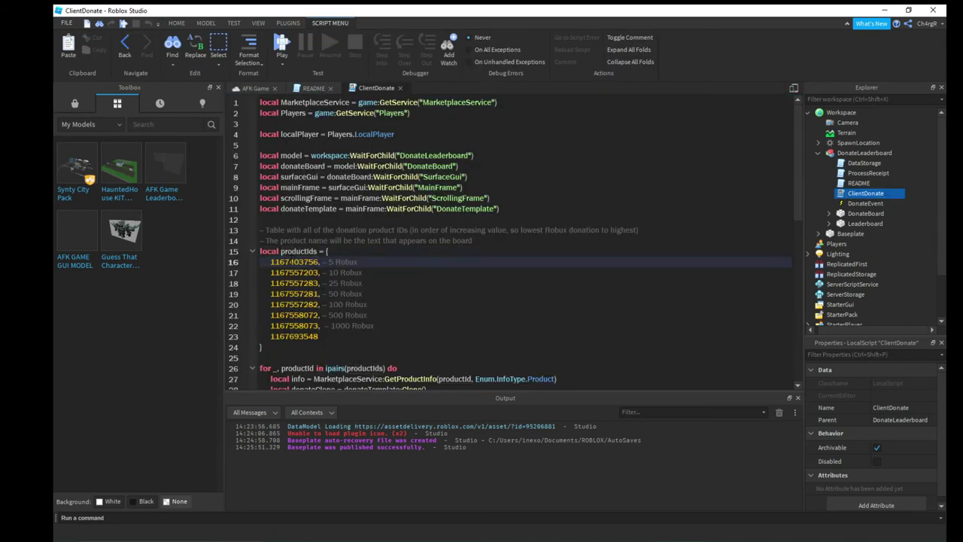
pyautogui.tripleClick(291, 261)
pyautogui.click(291, 261)
pyautogui.doubleClick(291, 261)
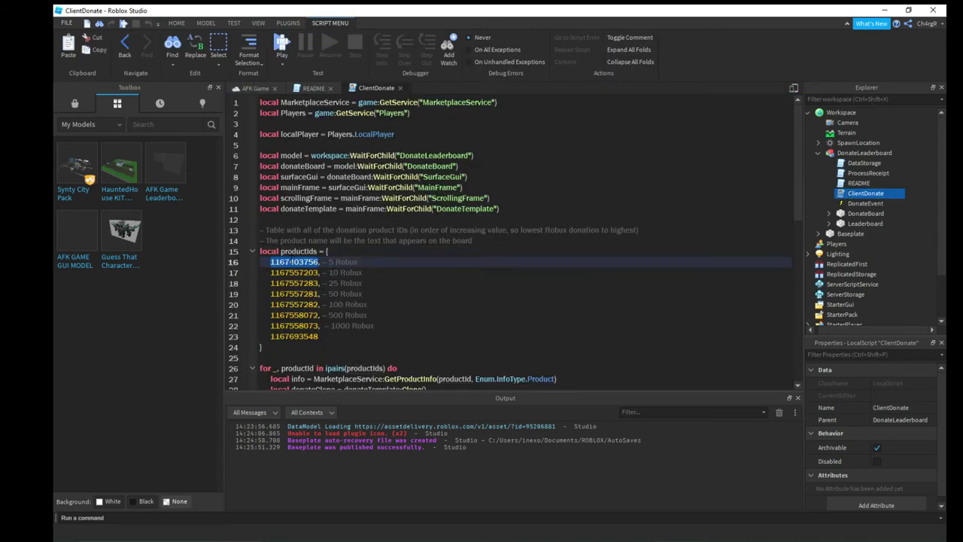
pyautogui.hotkey('ctrl', 'v')
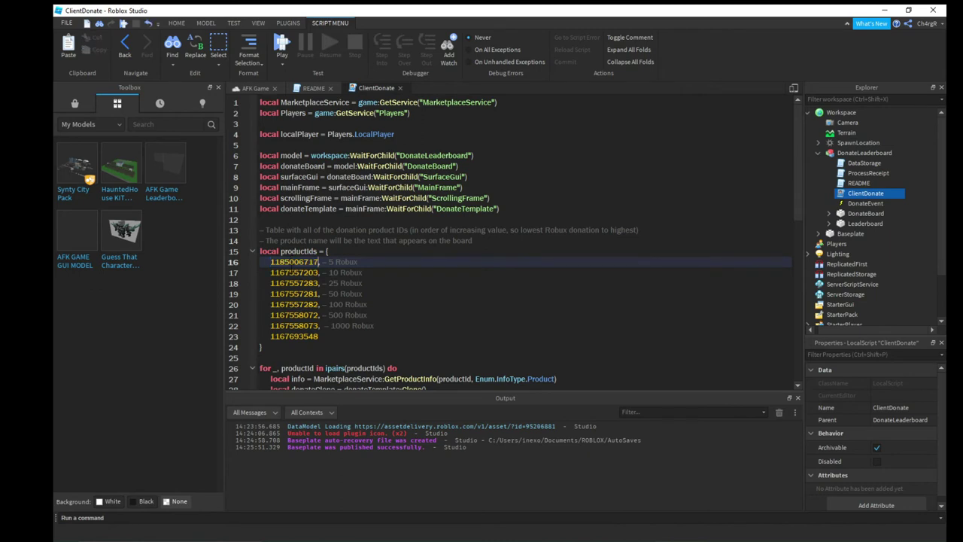
pyautogui.click(292, 272)
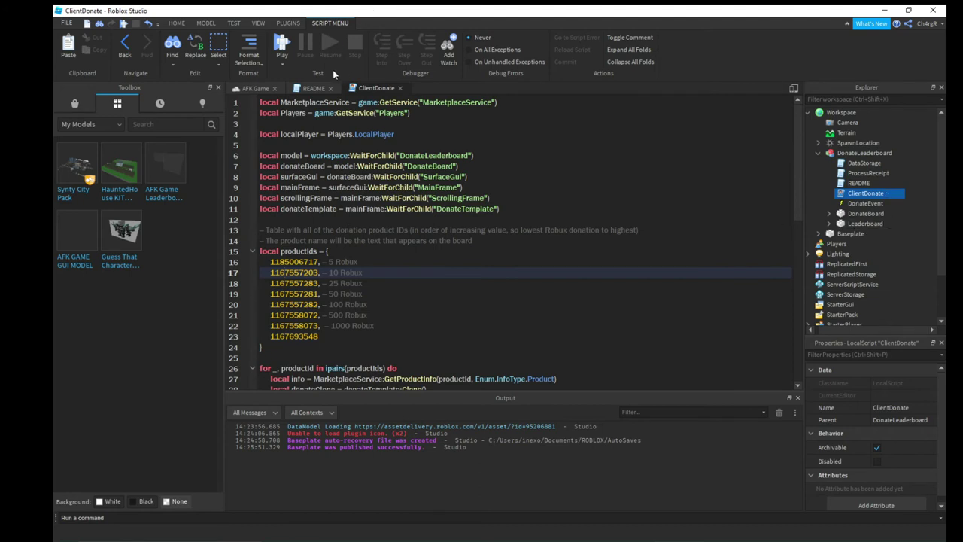
pyautogui.click(263, 89)
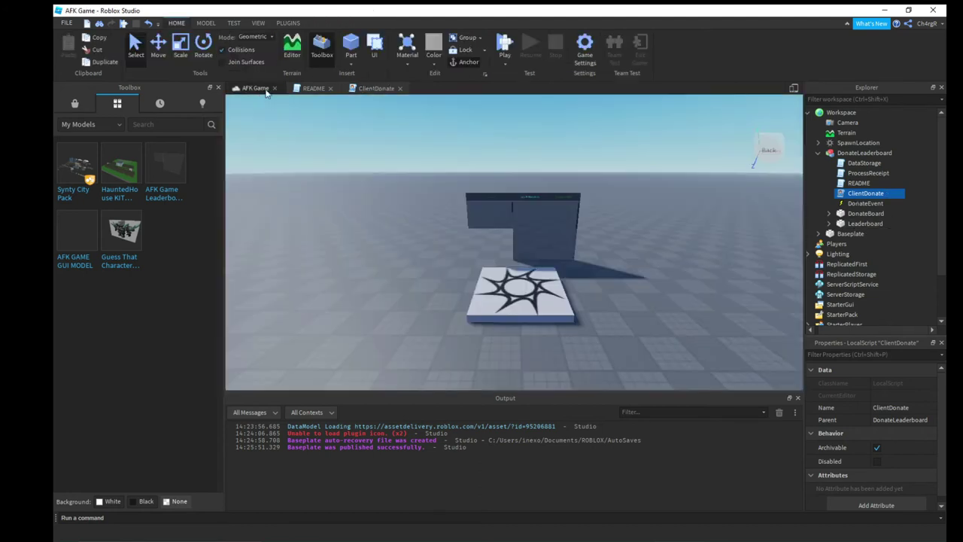
# Check the Monetization product list, then paste the copied ID onto line 16 of ClientDonate.
pyautogui.click(582, 50)
pyautogui.click(301, 181)
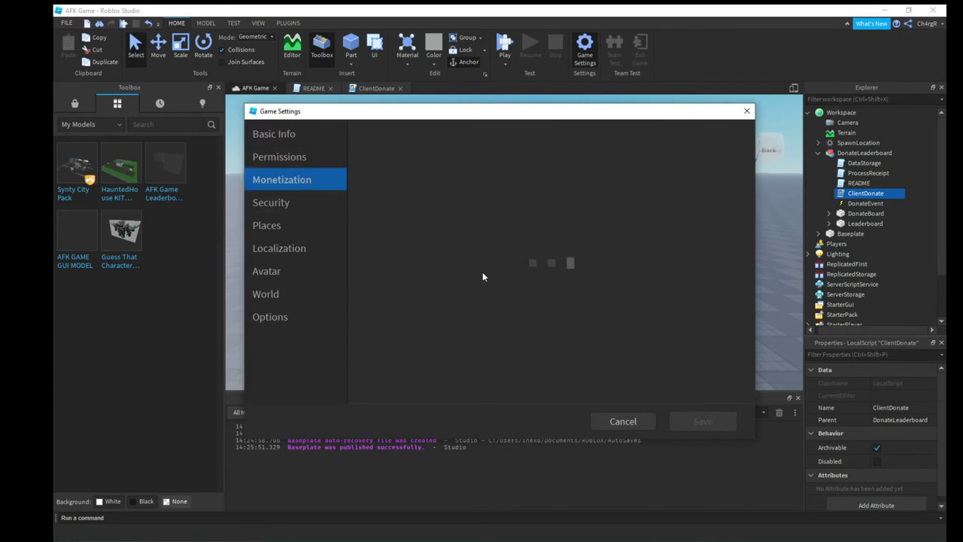
pyautogui.scroll(-5, 602, 332)
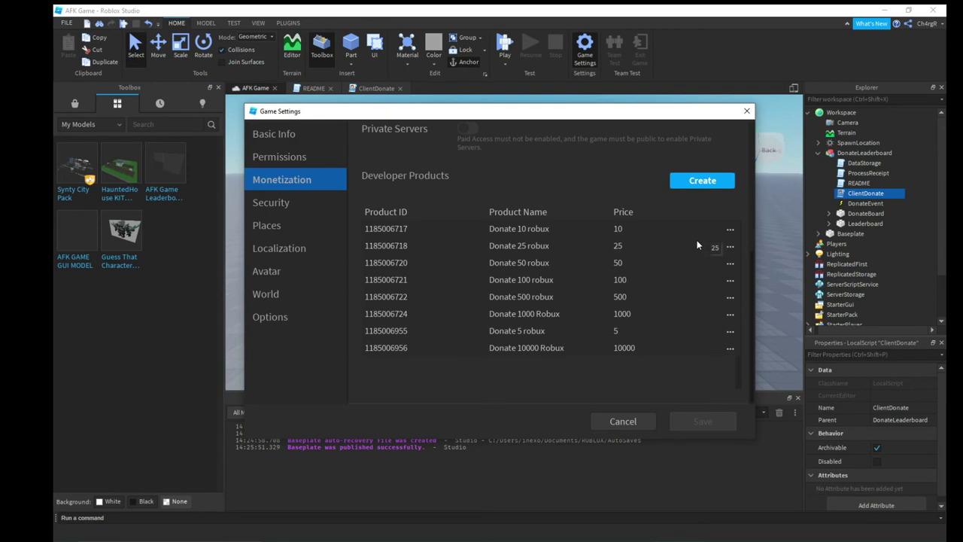
pyautogui.click(623, 422)
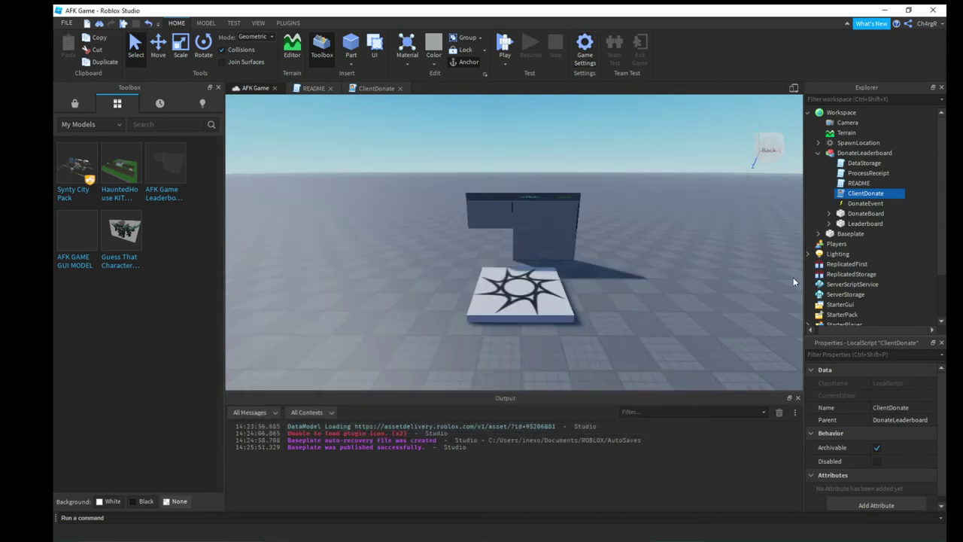
pyautogui.doubleClick(856, 185)
pyautogui.doubleClick(865, 193)
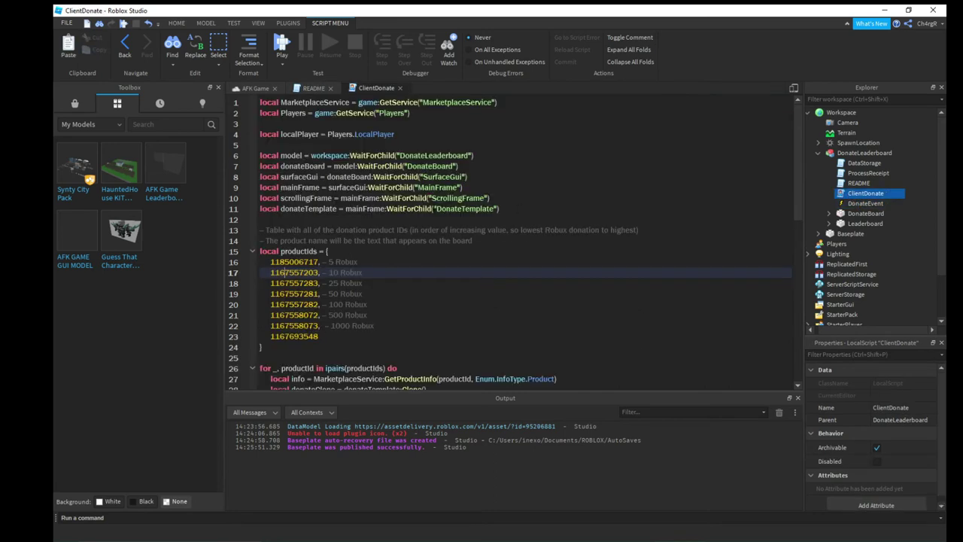
pyautogui.doubleClick(294, 262)
pyautogui.hotkey('ctrl', 'v')
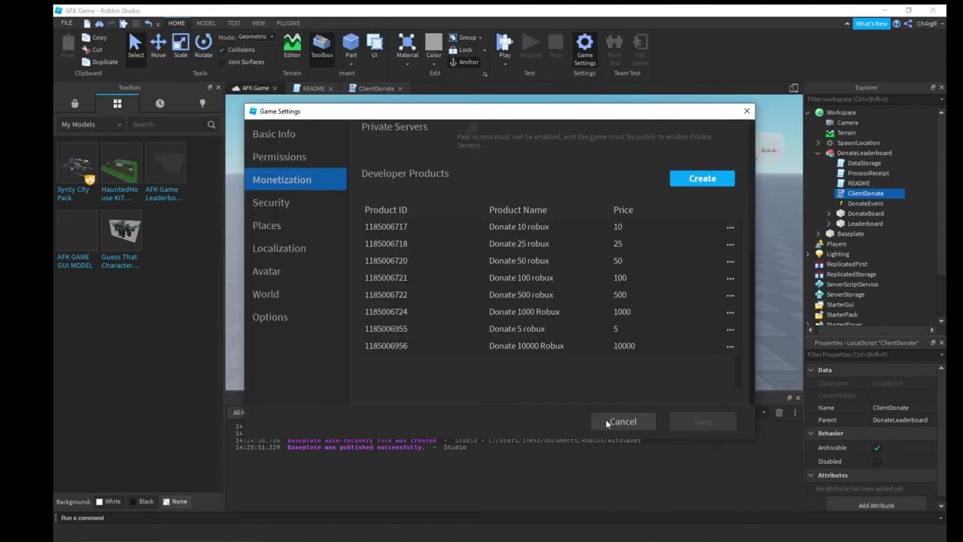
# Paste the Donate 10 robux product ID over the old ID on line 17.
pyautogui.click(608, 419)
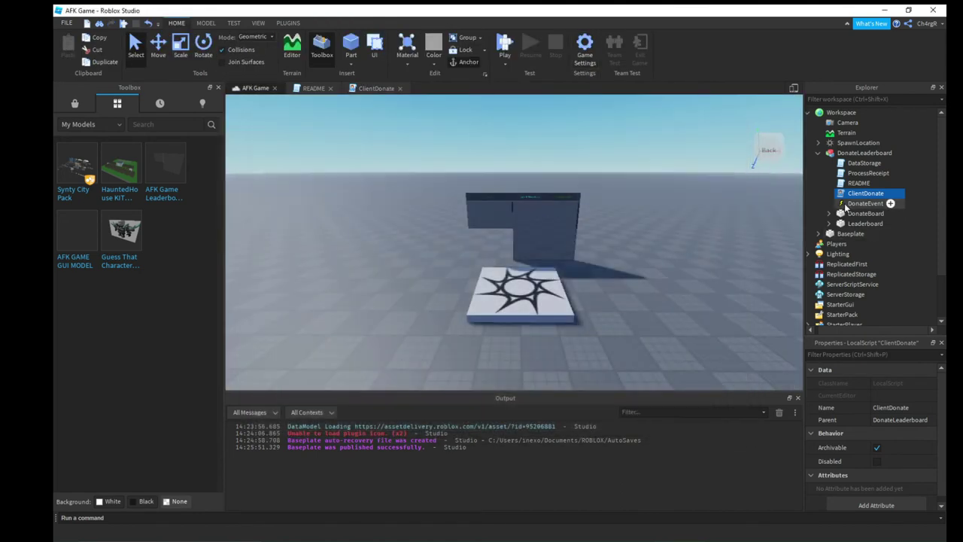
pyautogui.doubleClick(863, 194)
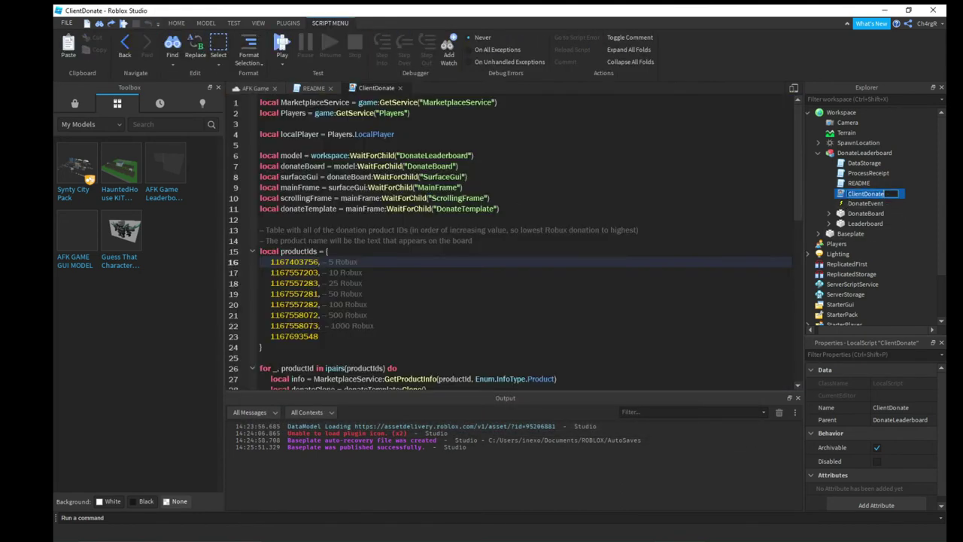
pyautogui.doubleClick(294, 272)
pyautogui.hotkey('ctrl', 'v')
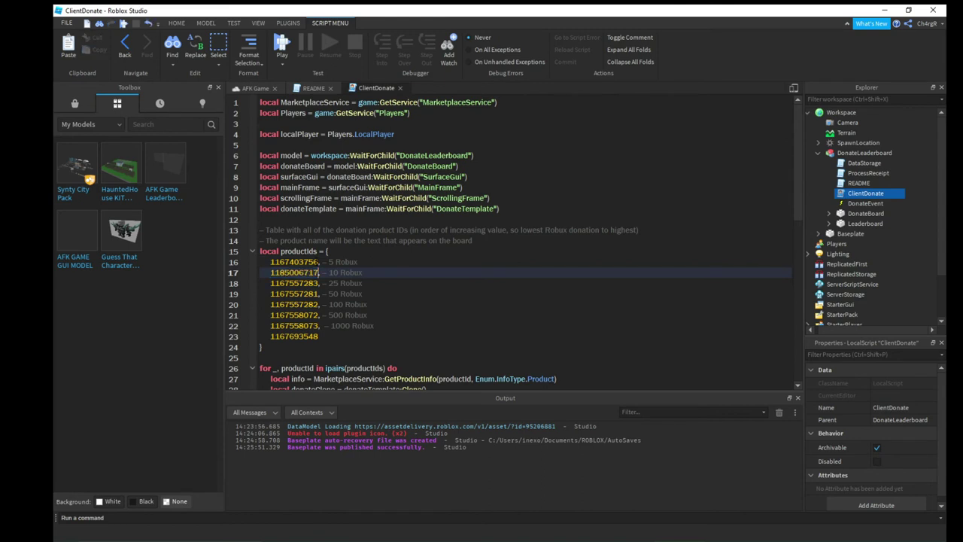
pyautogui.click(250, 88)
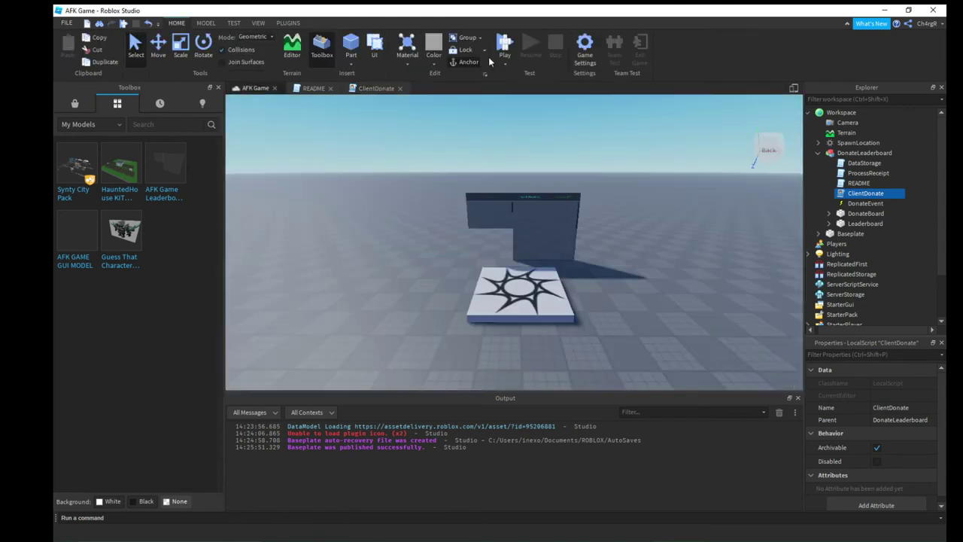
# Recheck the Monetization products and review the top of the ClientDonate script.
pyautogui.click(585, 45)
pyautogui.click(305, 180)
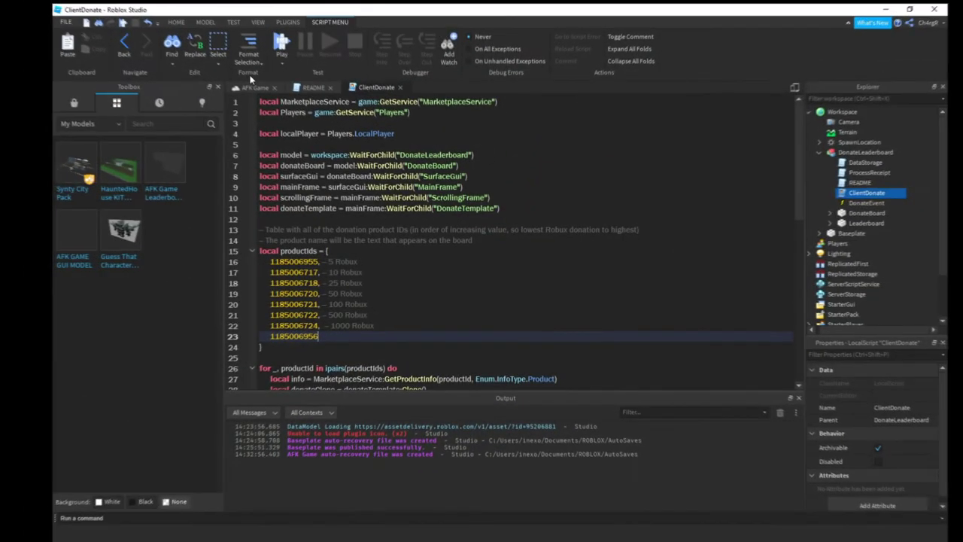
pyautogui.click(252, 88)
pyautogui.click(355, 92)
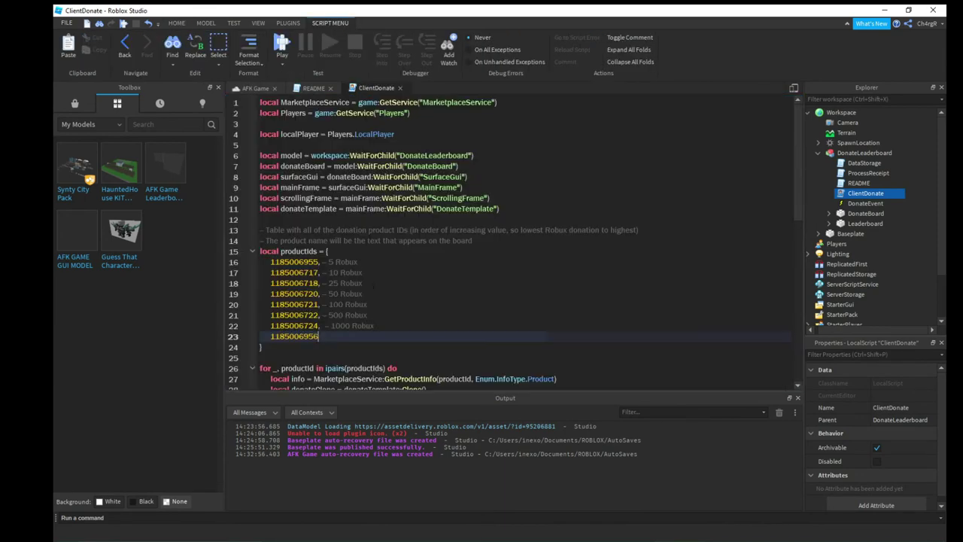
pyautogui.scroll(3, 369, 260)
pyautogui.click(256, 89)
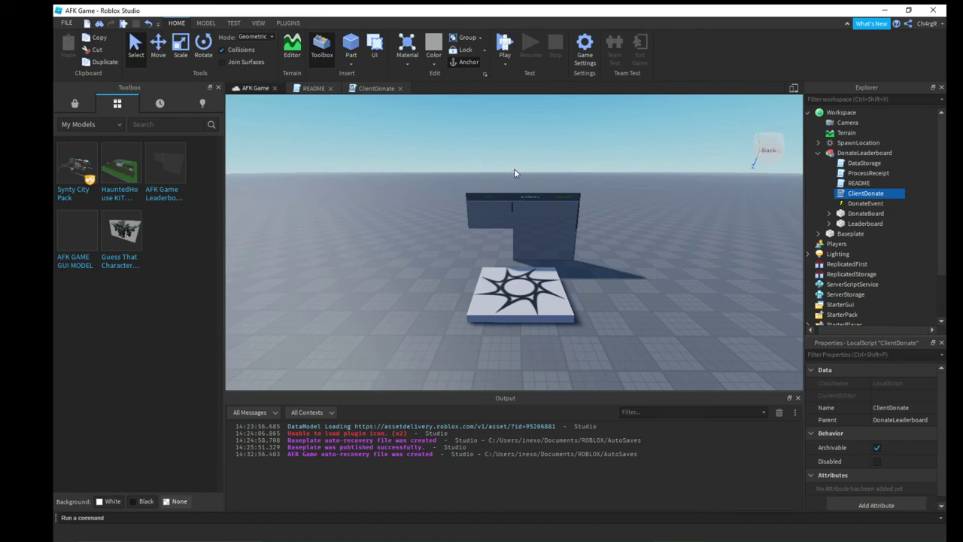
# Zoom to the leaderboard, run a Play test that logs HTTP 403 Forbidden, and open Game Settings.
pyautogui.scroll(5, 499, 170)
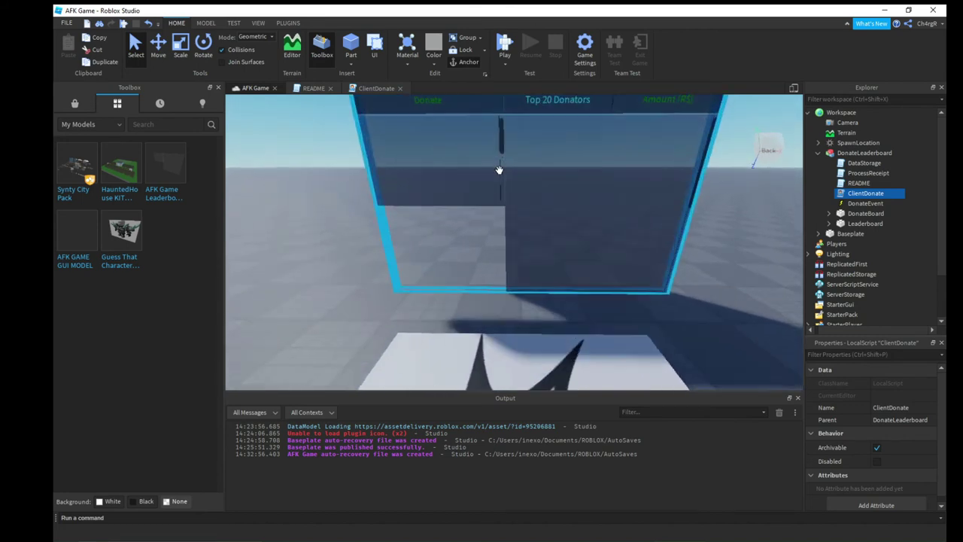
pyautogui.scroll(-5, 498, 170)
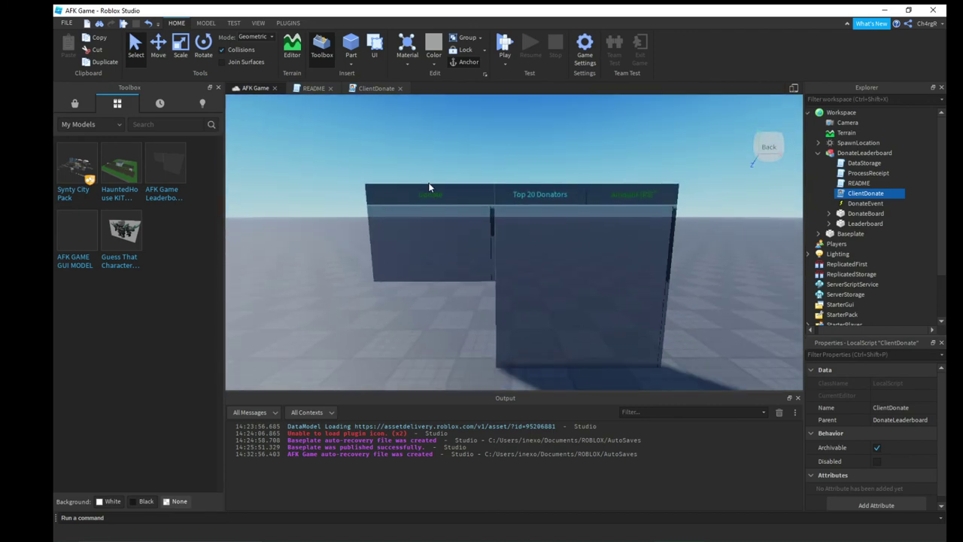
pyautogui.click(505, 45)
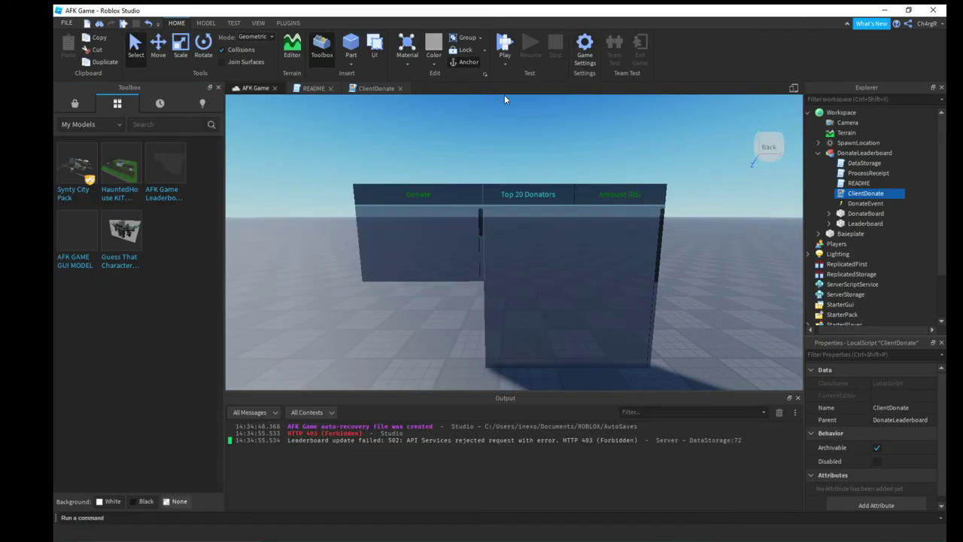
pyautogui.click(584, 46)
# In Security settings, turn on Enable Studio Access to API Services and Allow Third Party Sales, and save.
pyautogui.click(294, 157)
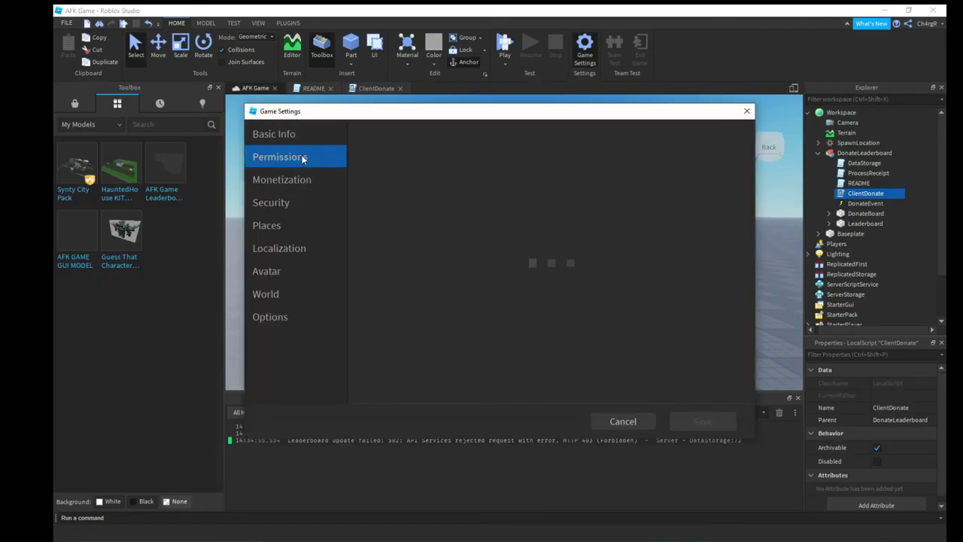
pyautogui.click(318, 212)
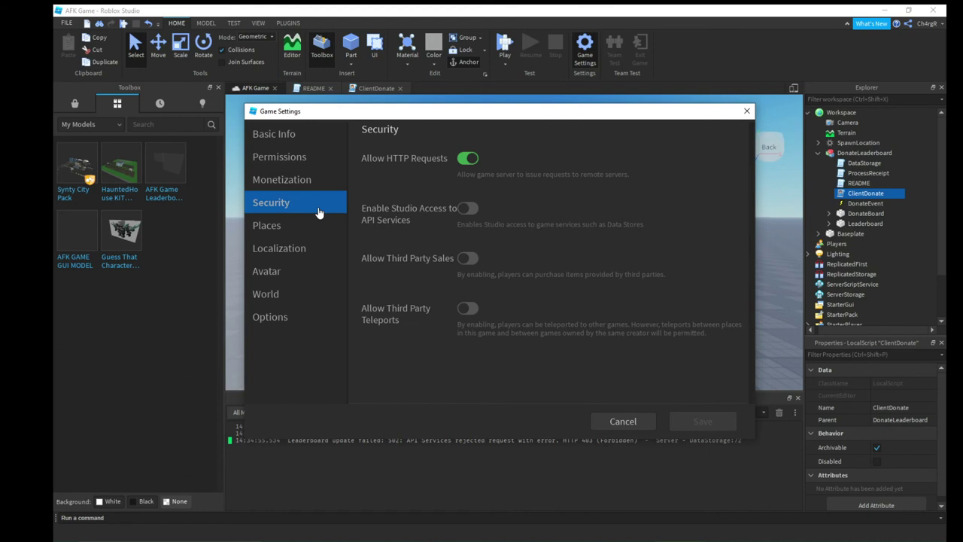
pyautogui.click(466, 209)
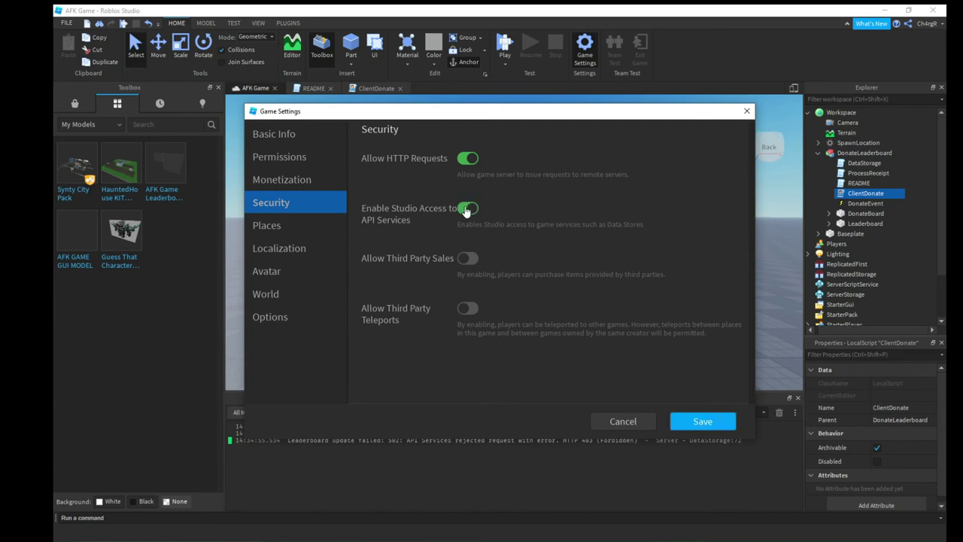
pyautogui.click(466, 259)
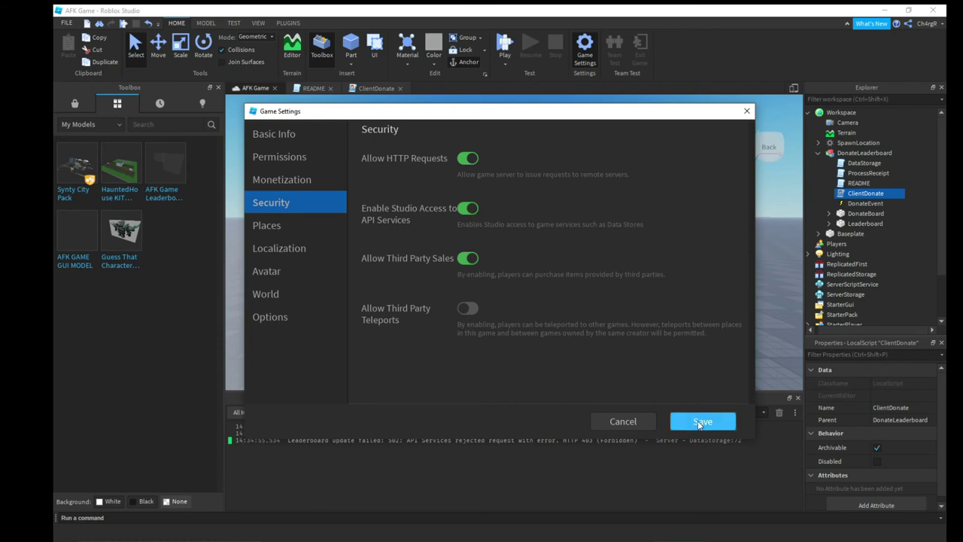
pyautogui.click(700, 422)
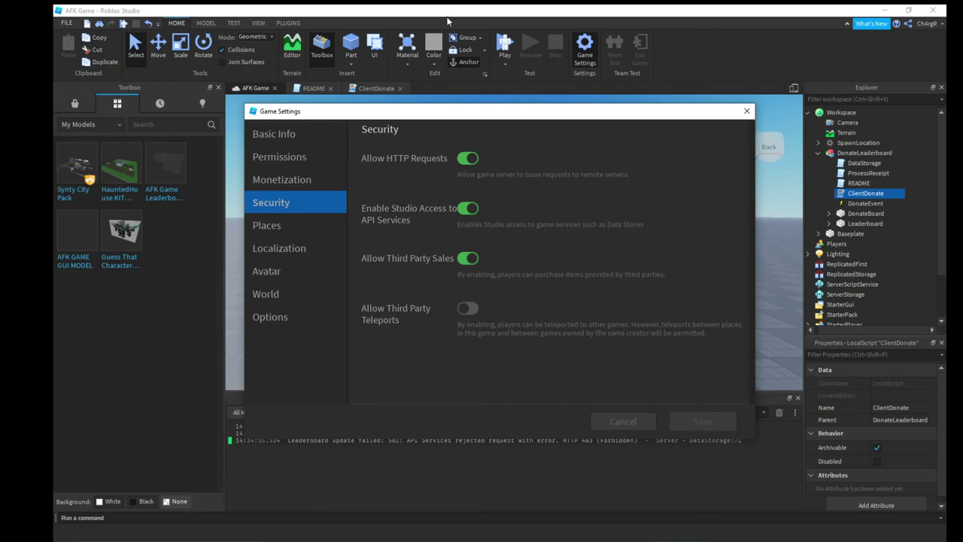
pyautogui.click(505, 43)
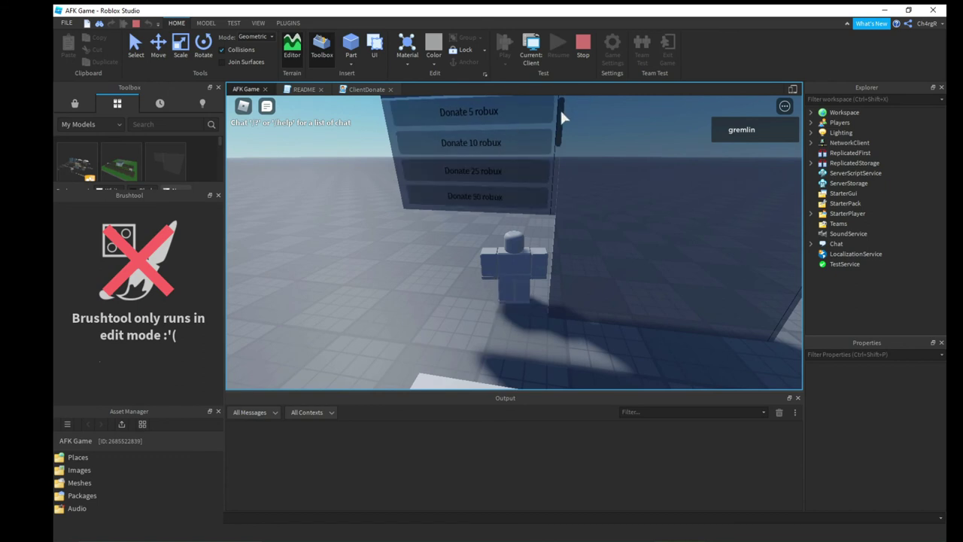
# Walk the character over to face the donate board in the playtest.
pyautogui.moveTo(561, 114); pyautogui.dragTo(563, 93)
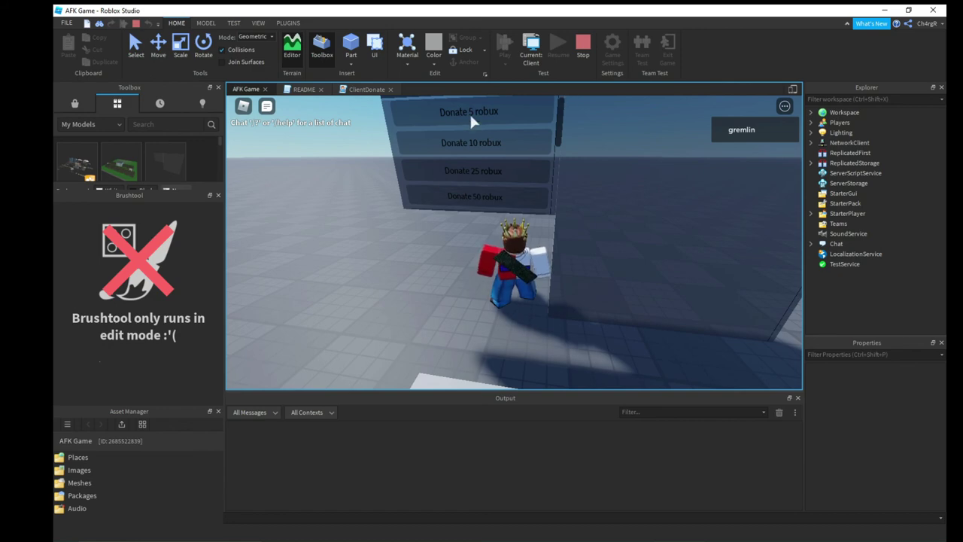
pyautogui.press('a')
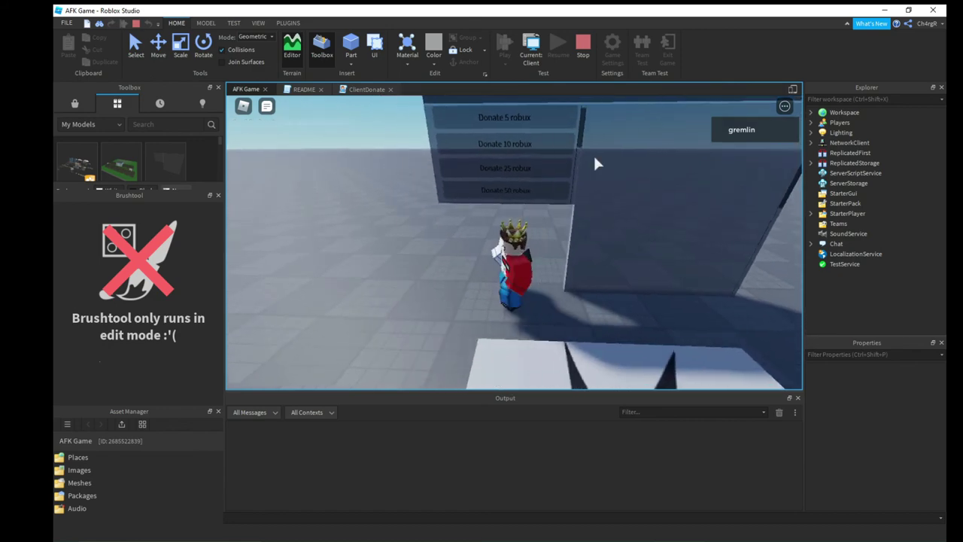
pyautogui.press('d')
pyautogui.moveTo(616, 190); pyautogui.dragTo(622, 188, button='right')
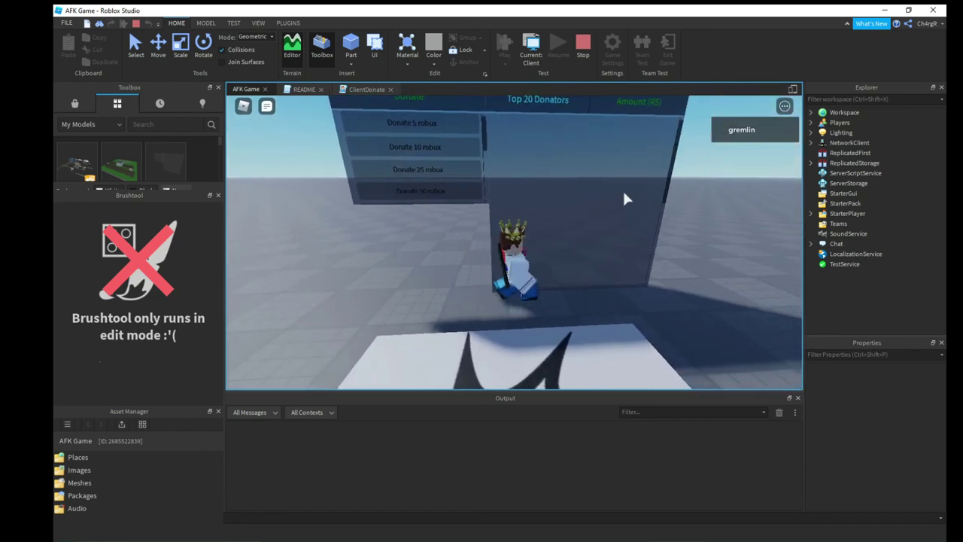
pyautogui.press('a')
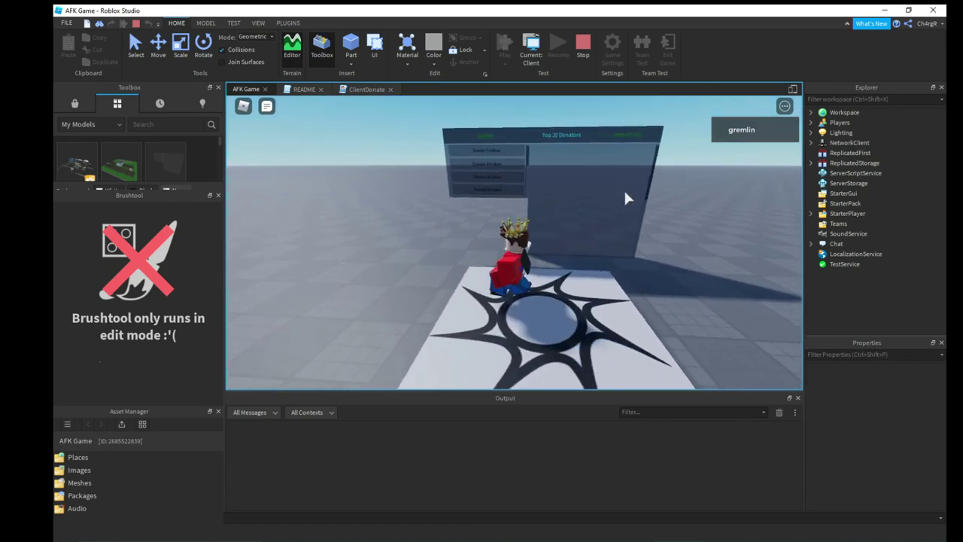
pyautogui.press('w')
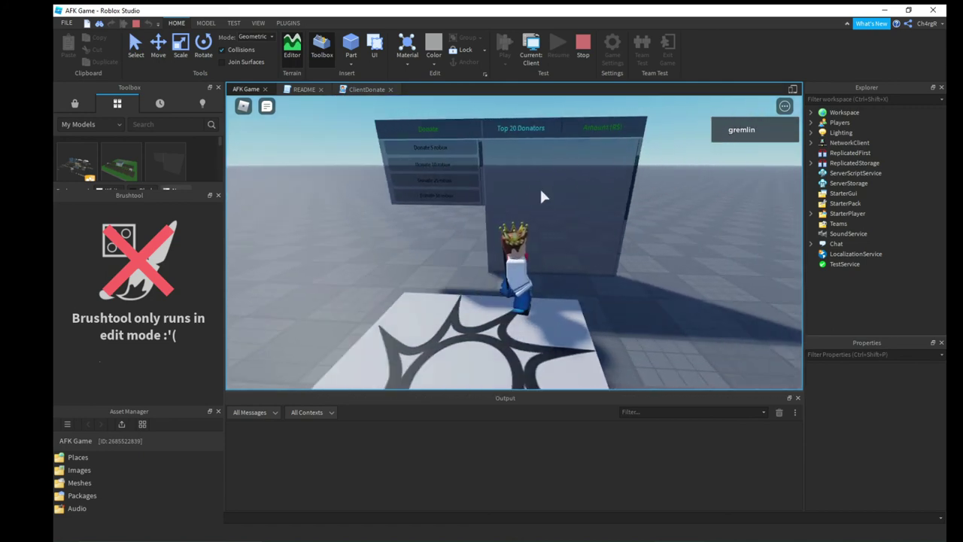
pyautogui.press('d')
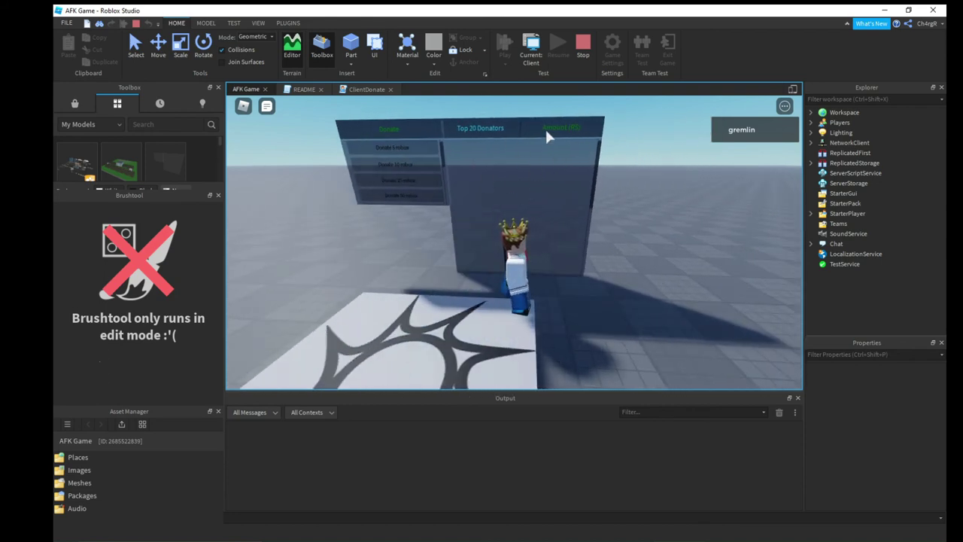
pyautogui.press('a')
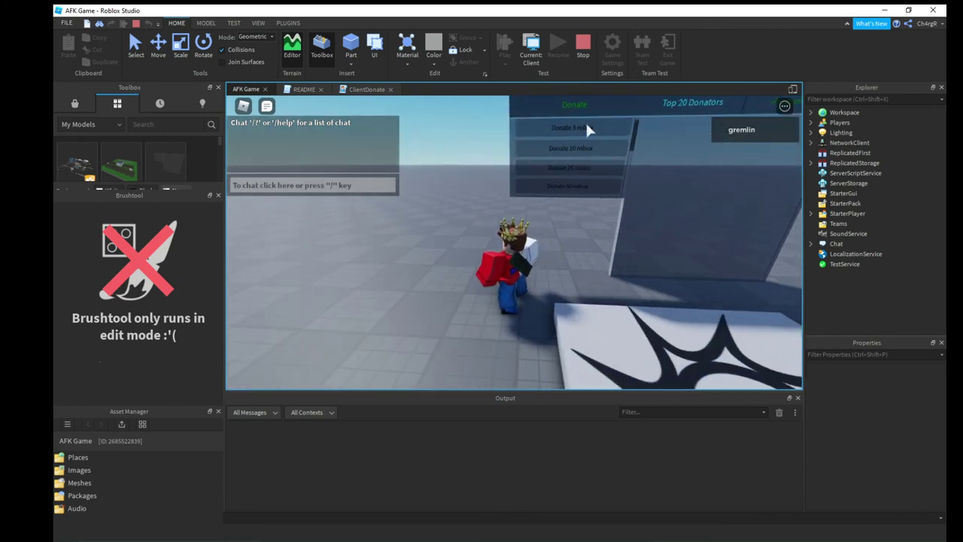
# Buy the Donate 5 robux product, dismiss the success message, and stop the playtest.
pyautogui.click(586, 121)
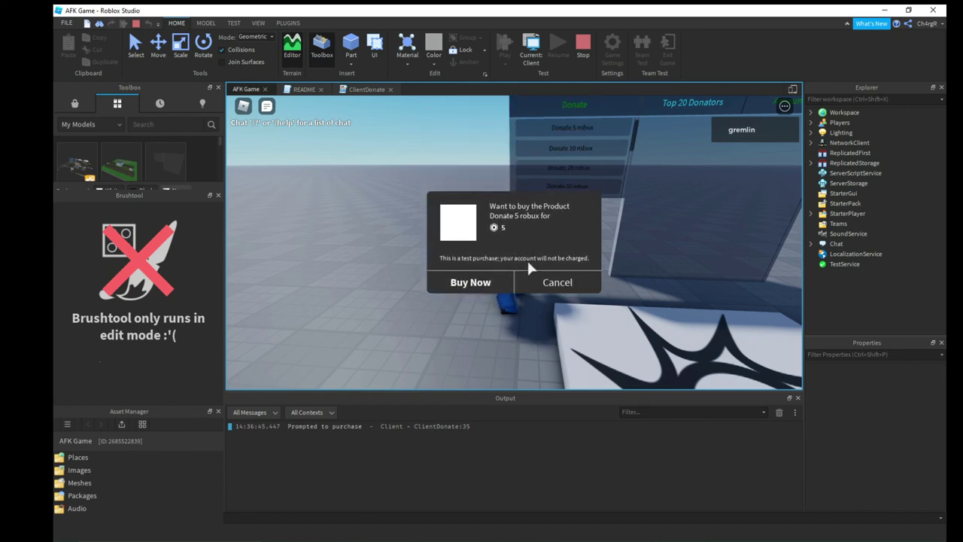
pyautogui.click(467, 284)
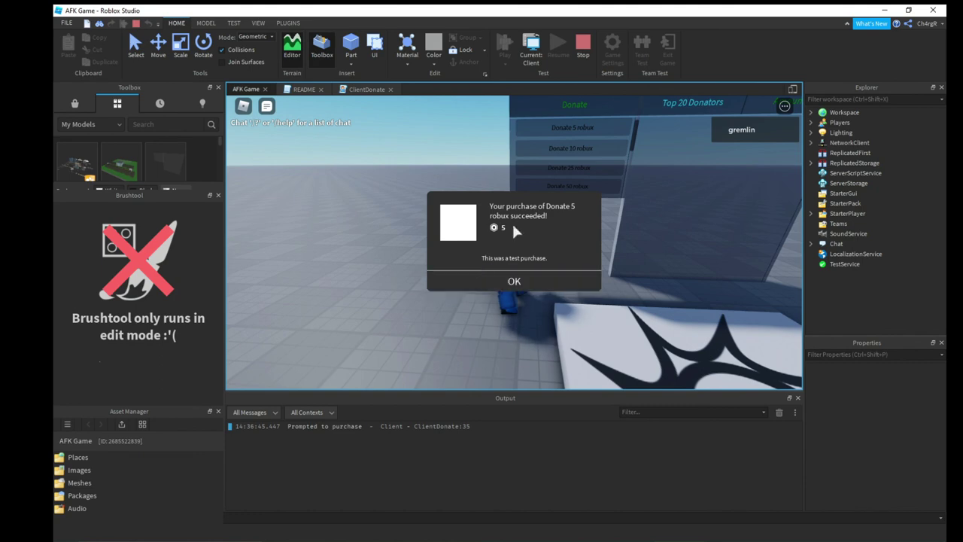
pyautogui.click(496, 282)
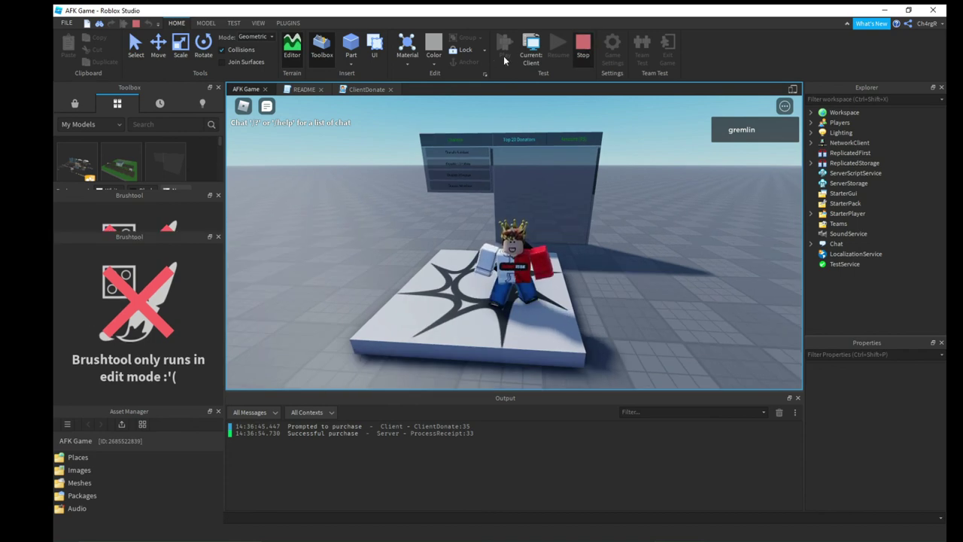
pyautogui.hotkey('shift', 'F5')
# Begin publishing the place as a brand new game, then cancel.
pyautogui.click(67, 23)
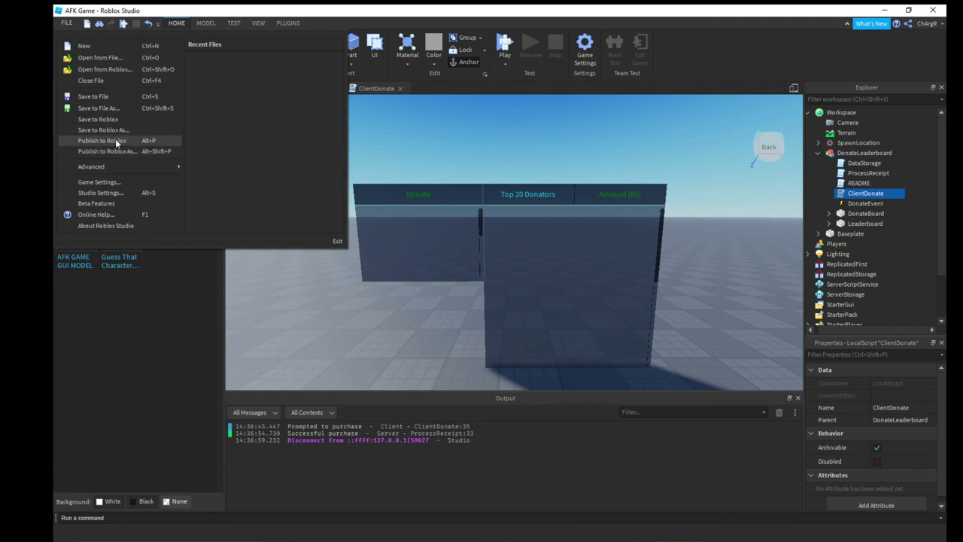
pyautogui.click(113, 151)
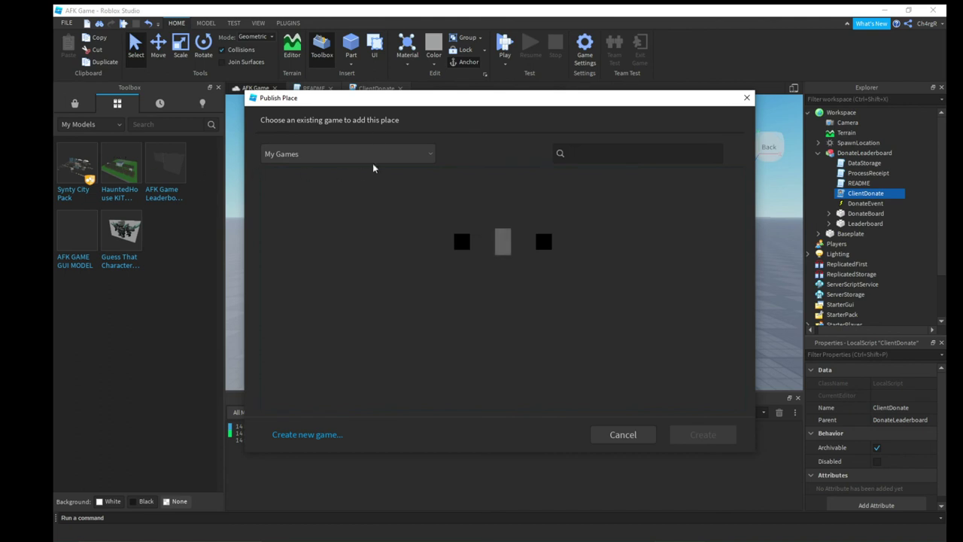
pyautogui.click(328, 435)
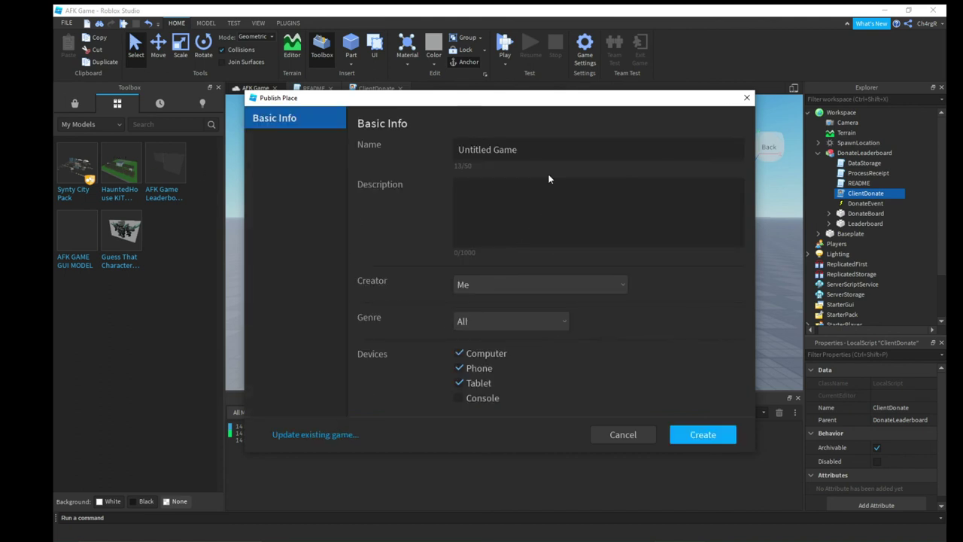
pyautogui.click(624, 428)
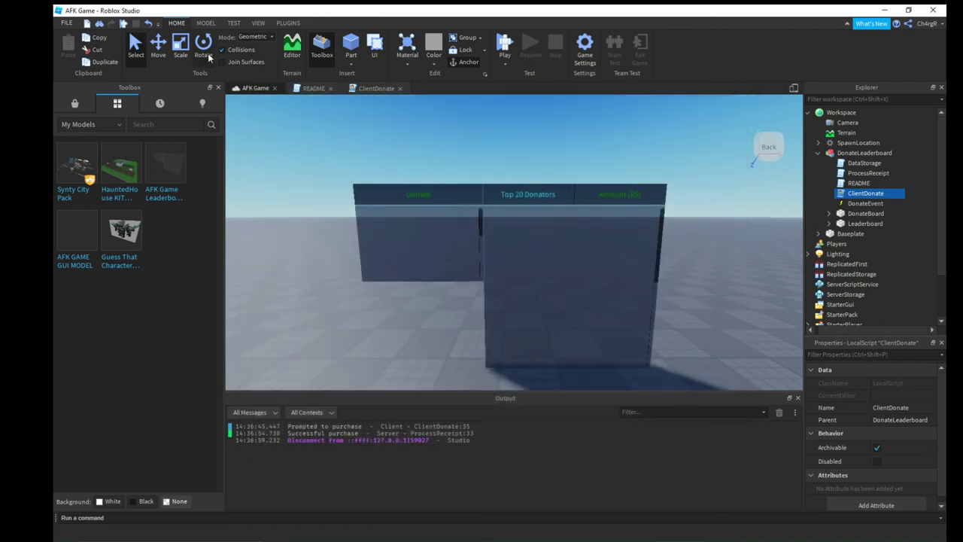
# Publish to Roblox As the AFK Game, overwriting its existing AFK Game place.
pyautogui.click(68, 24)
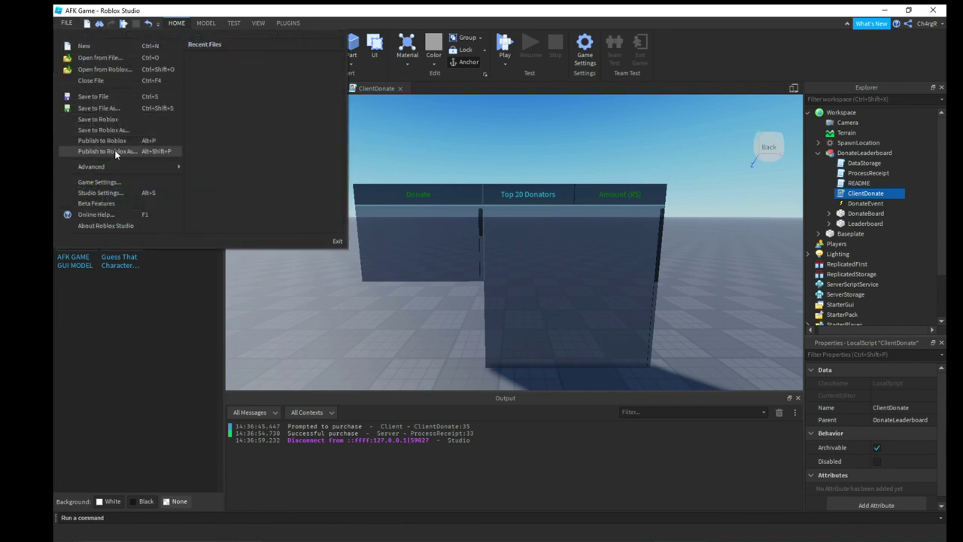
pyautogui.click(113, 150)
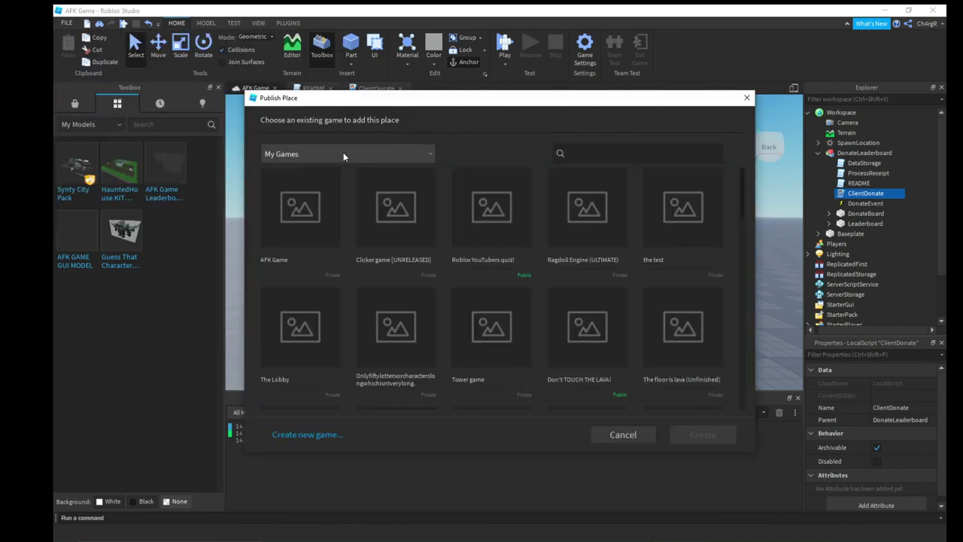
pyautogui.click(293, 238)
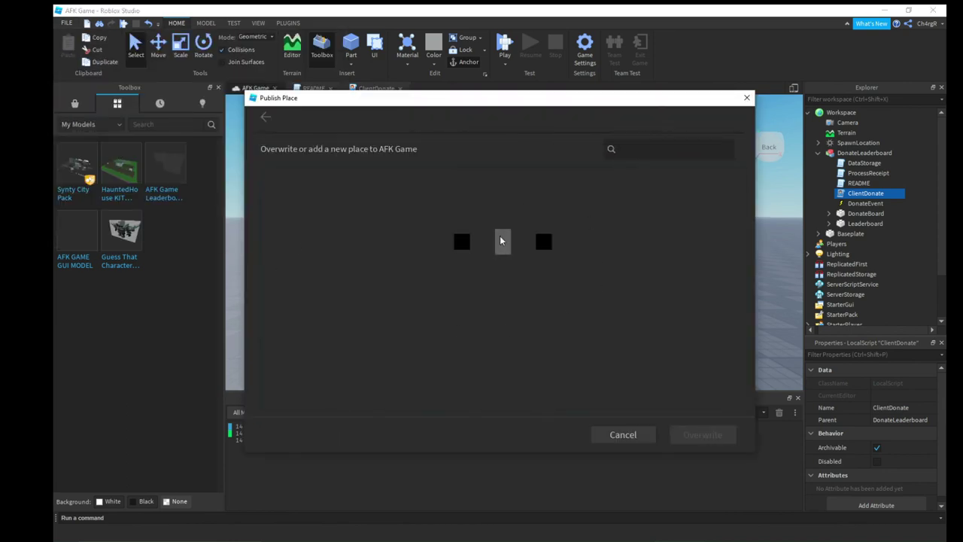
pyautogui.click(347, 231)
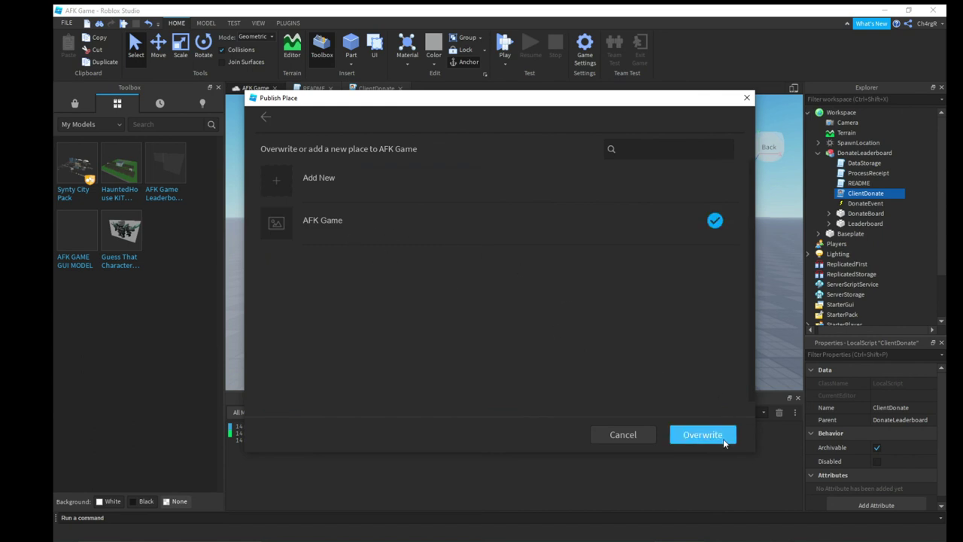
pyautogui.click(685, 433)
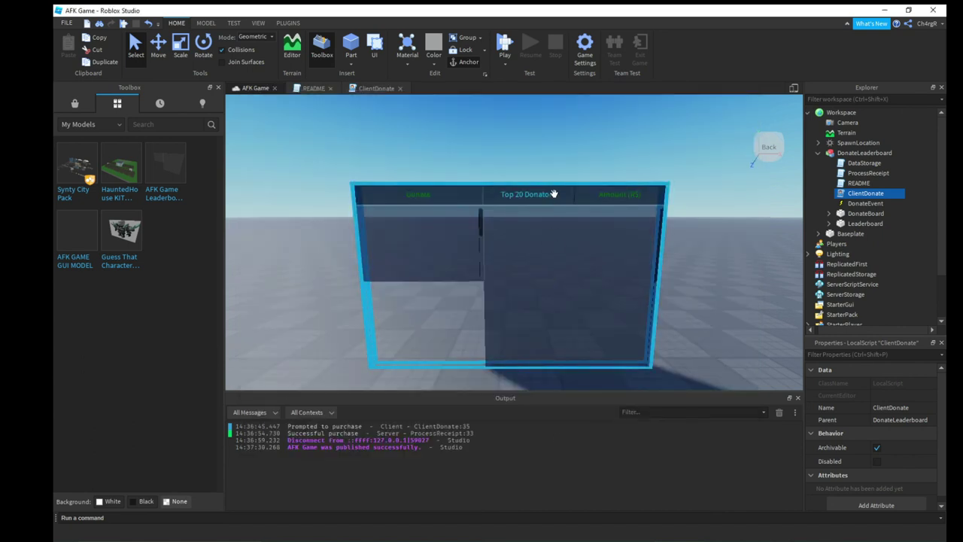